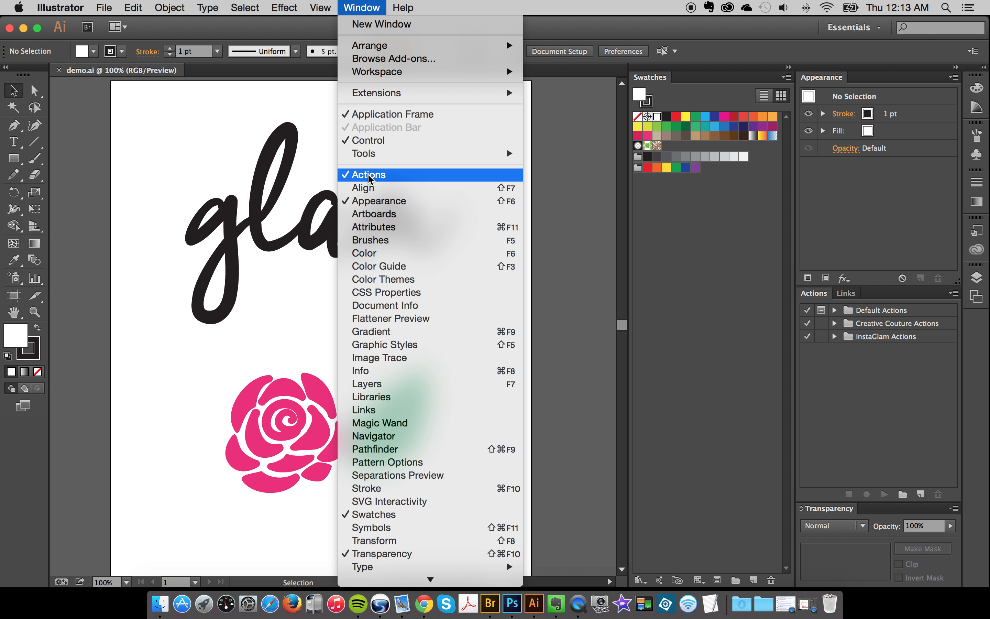
- Load the InstaGlam Actions.aia action set from The Actions folder inside InstaGlam-Illustrator
{"action": "left_click", "coordinate": [342, 2]}
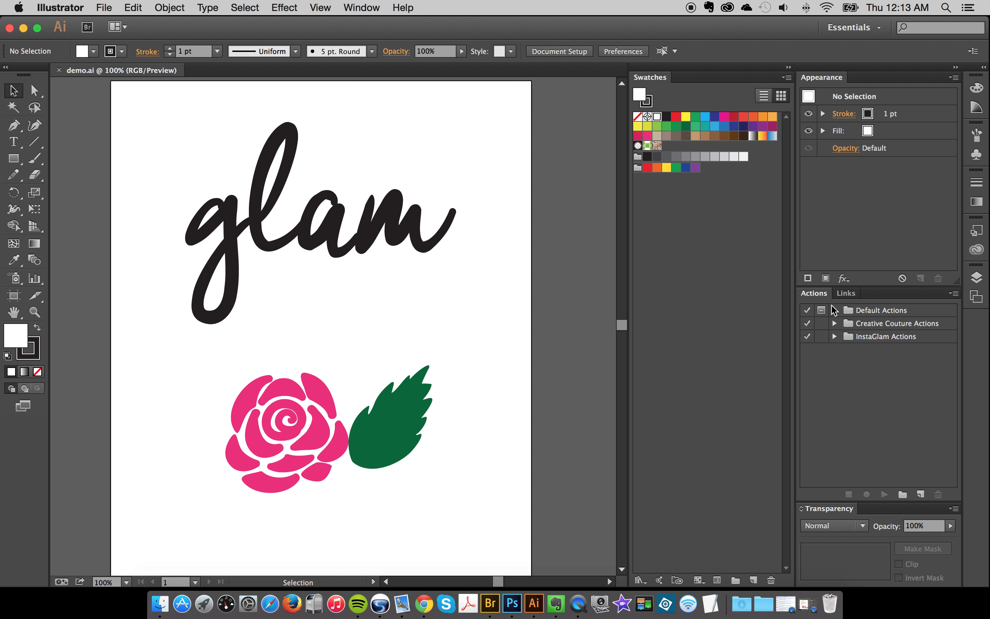
{"action": "left_click", "coordinate": [953, 294]}
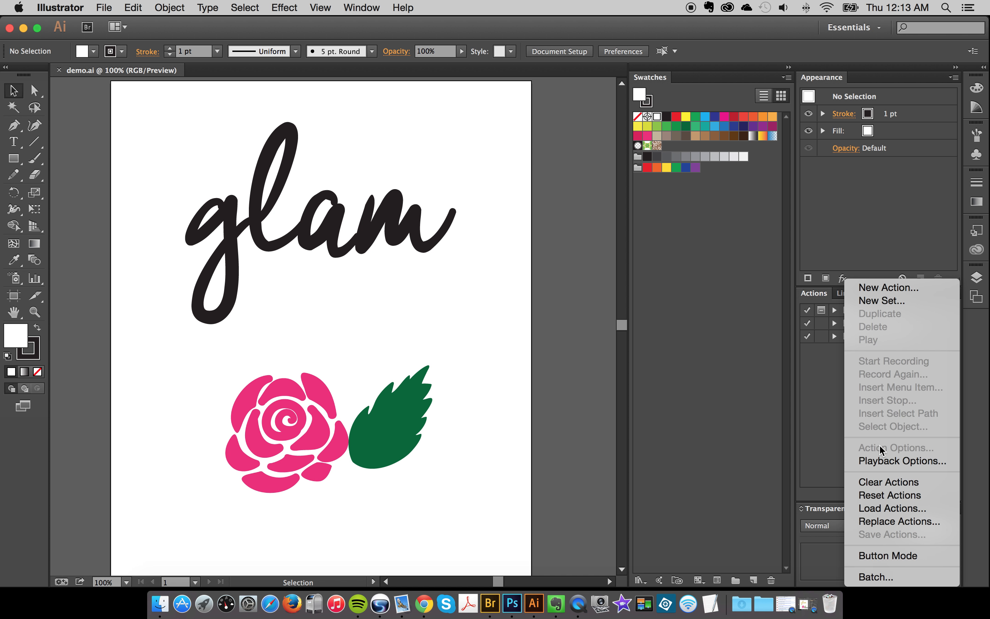
{"action": "left_click", "coordinate": [884, 509]}
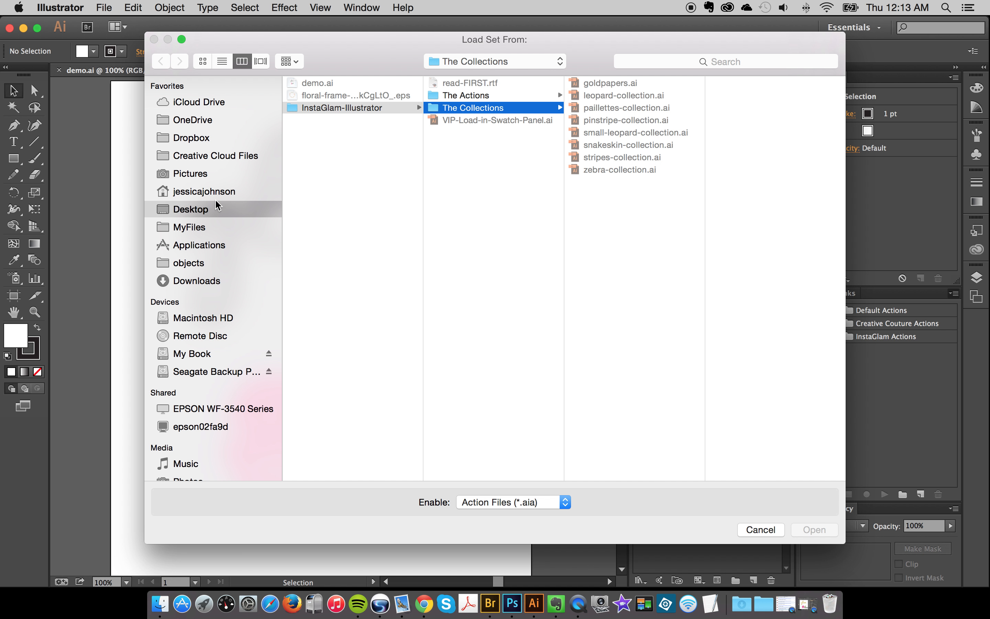
{"action": "left_click", "coordinate": [466, 96]}
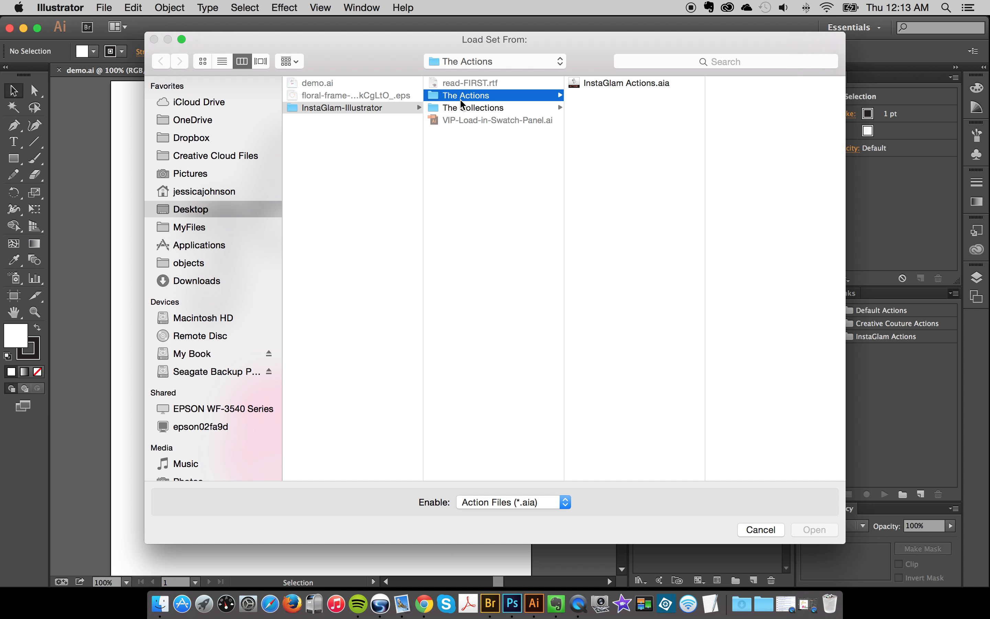
{"action": "left_click", "coordinate": [628, 82]}
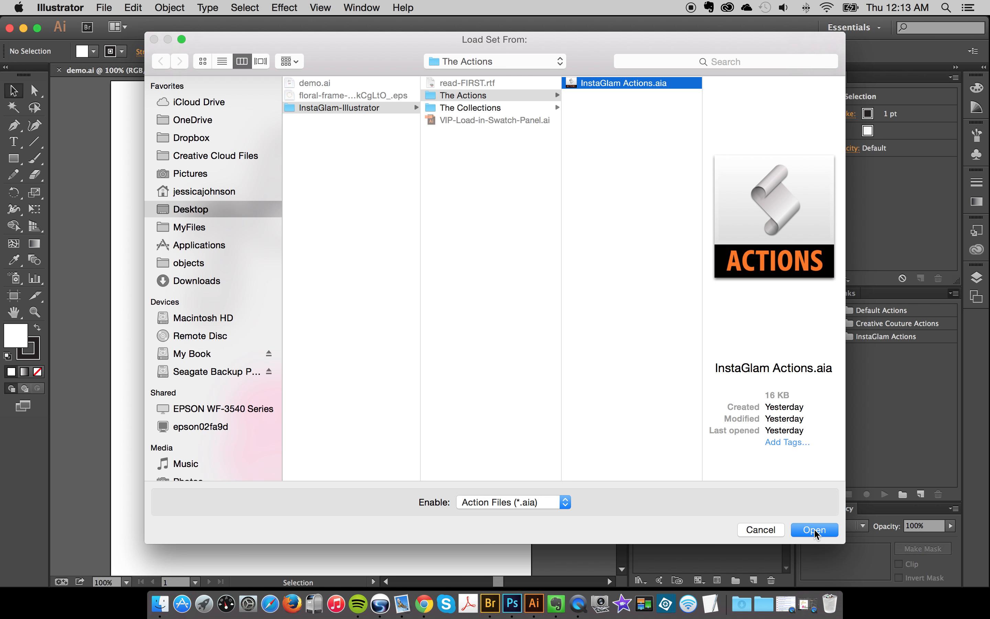
{"action": "left_click", "coordinate": [815, 529]}
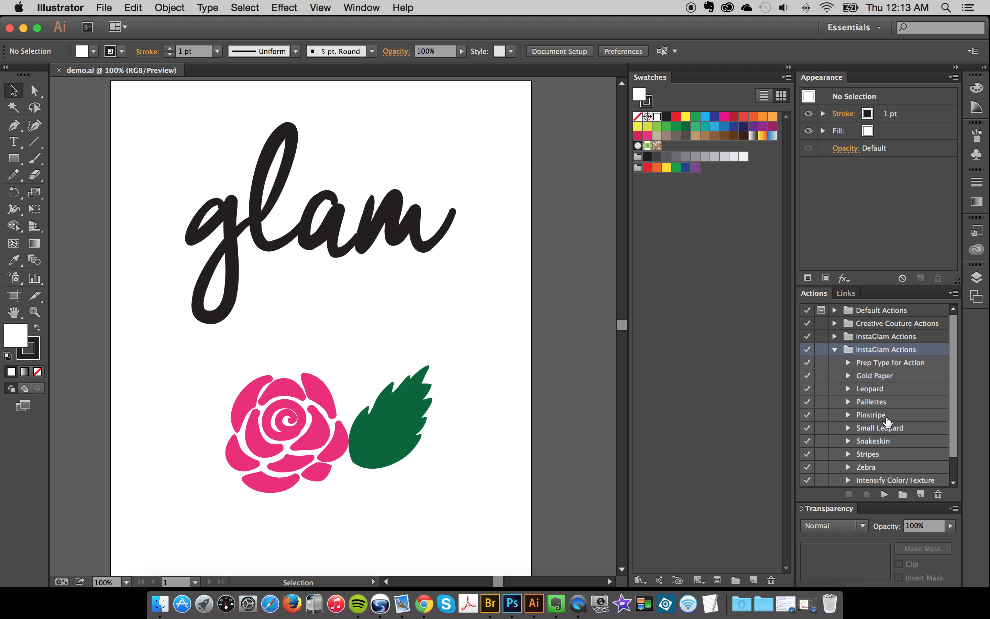
{"action": "scroll", "coordinate": [886, 438], "scroll_direction": "down", "scroll_amount": 2}
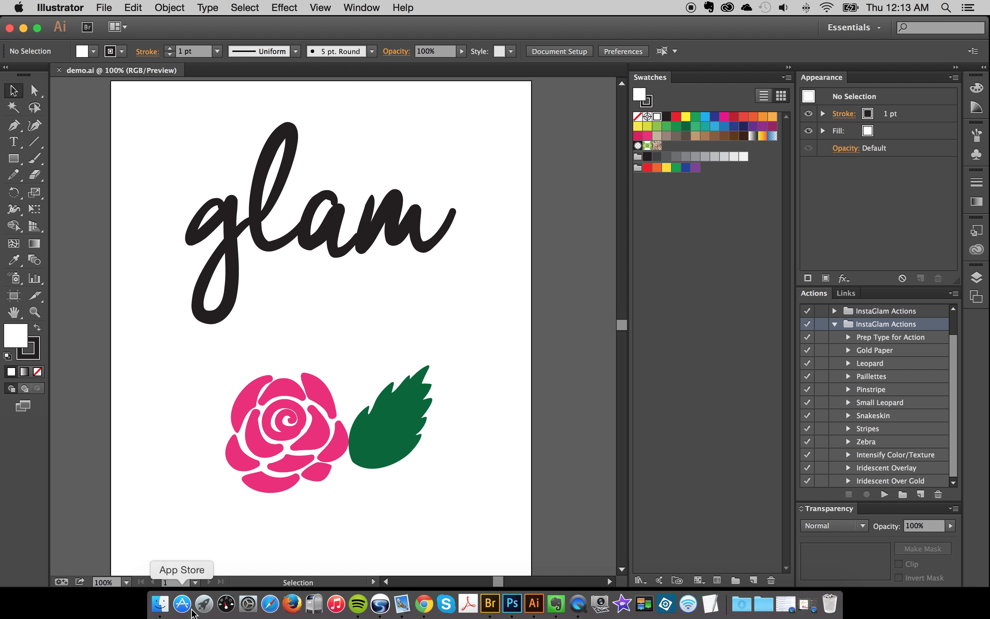
- Locate VIP-Load-in-Swatch-Panel.ai in the InstaGlam-Illustrator folder in Finder, and return to Illustrator
{"action": "left_click", "coordinate": [159, 604]}
{"action": "left_click", "coordinate": [391, 204]}
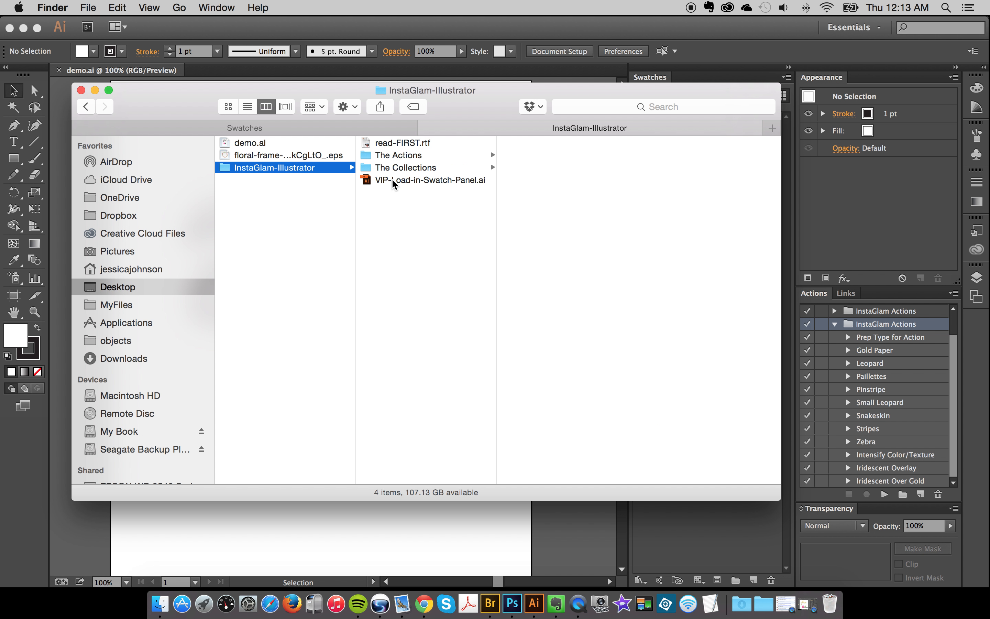
{"action": "left_click", "coordinate": [393, 181]}
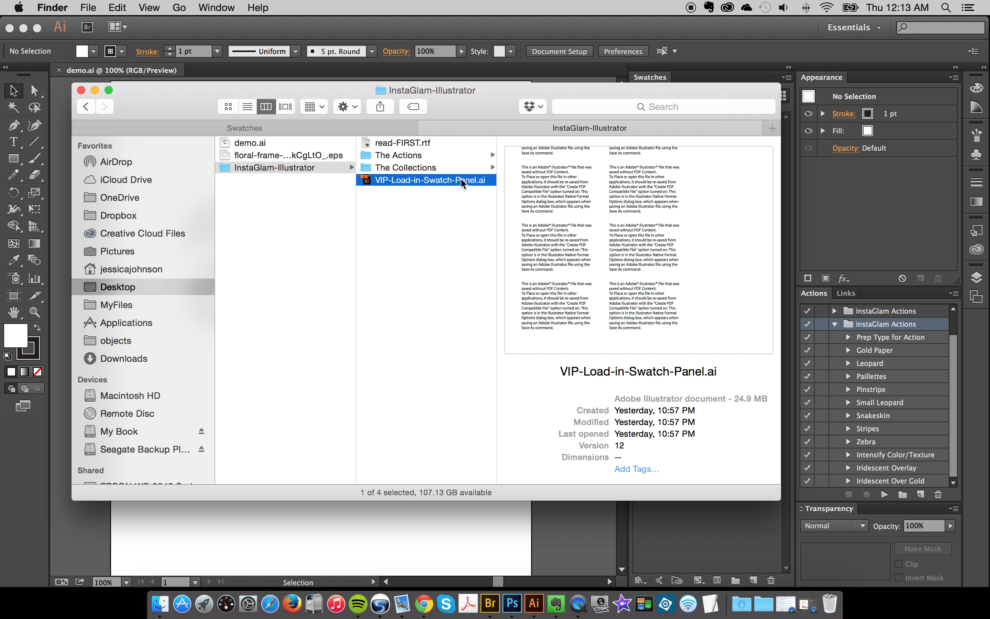
{"action": "left_click", "coordinate": [689, 543]}
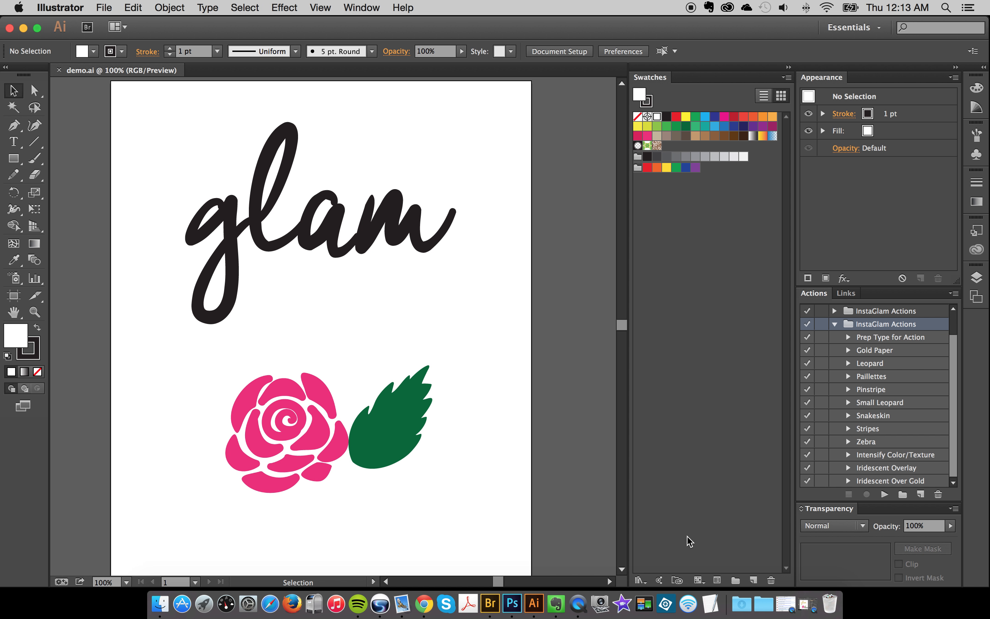
- Open VIP-Load-in-Swatch-Panel.ai from the desktop's InstaGlam-Illustrator folder as a swatch library
{"action": "left_click", "coordinate": [786, 77]}
{"action": "mouse_move", "coordinate": [826, 359]}
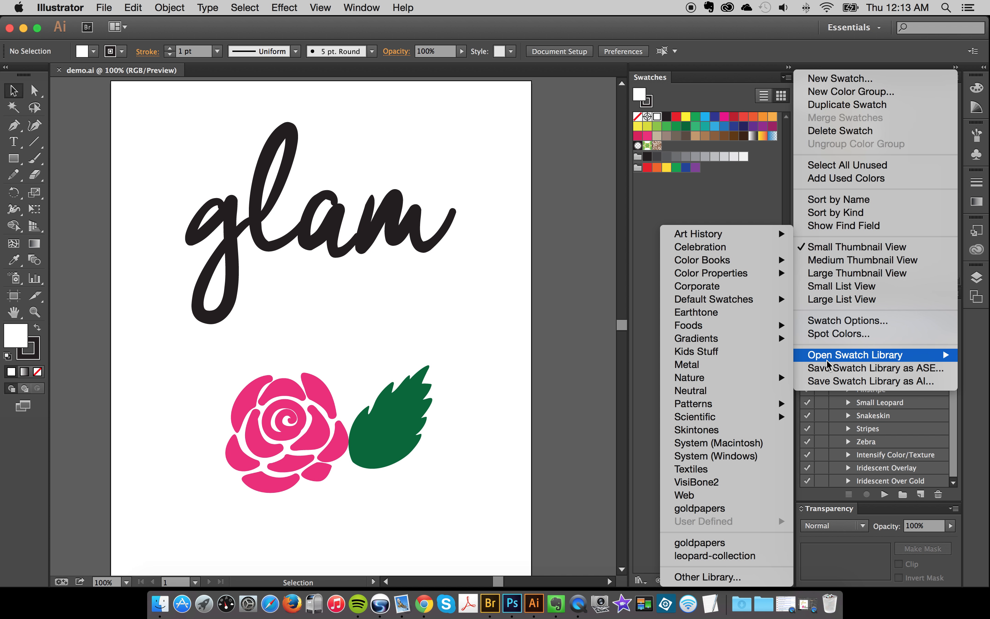
{"action": "left_click", "coordinate": [706, 581]}
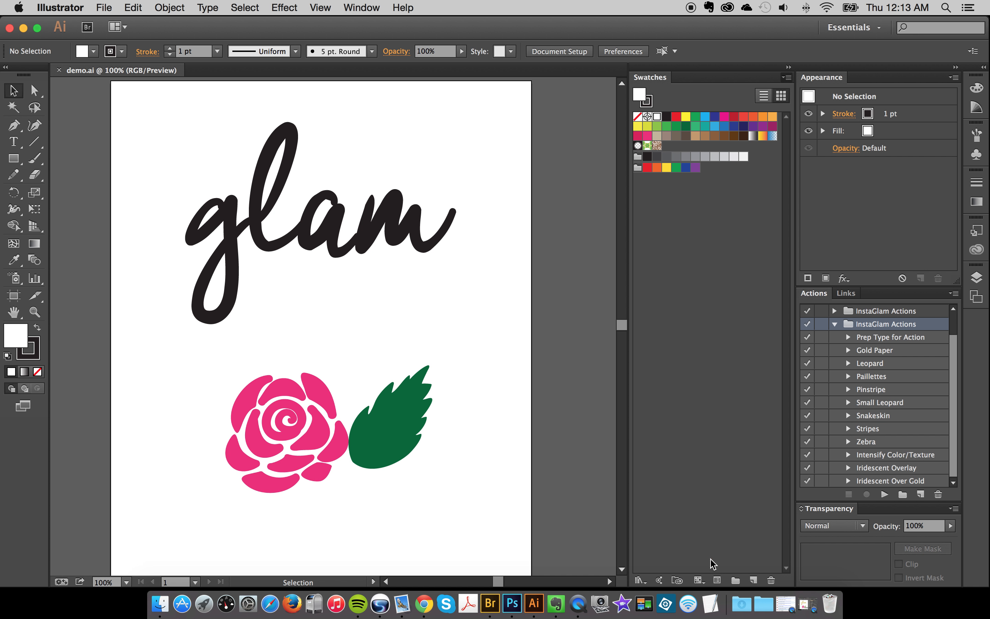
{"action": "left_click", "coordinate": [207, 209]}
{"action": "left_click", "coordinate": [340, 108]}
{"action": "left_click", "coordinate": [495, 120]}
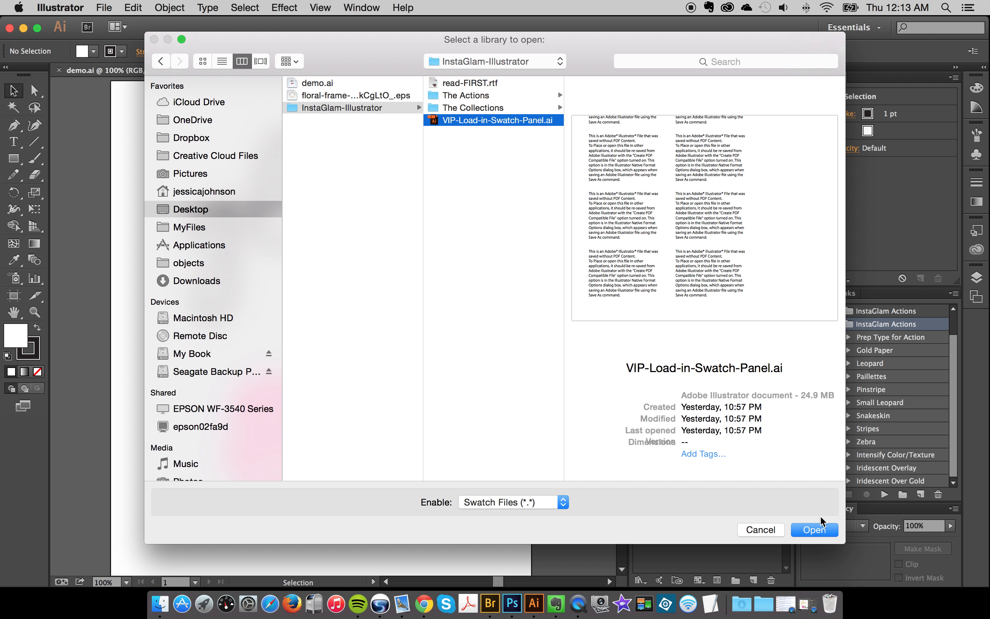
{"action": "left_click", "coordinate": [820, 530]}
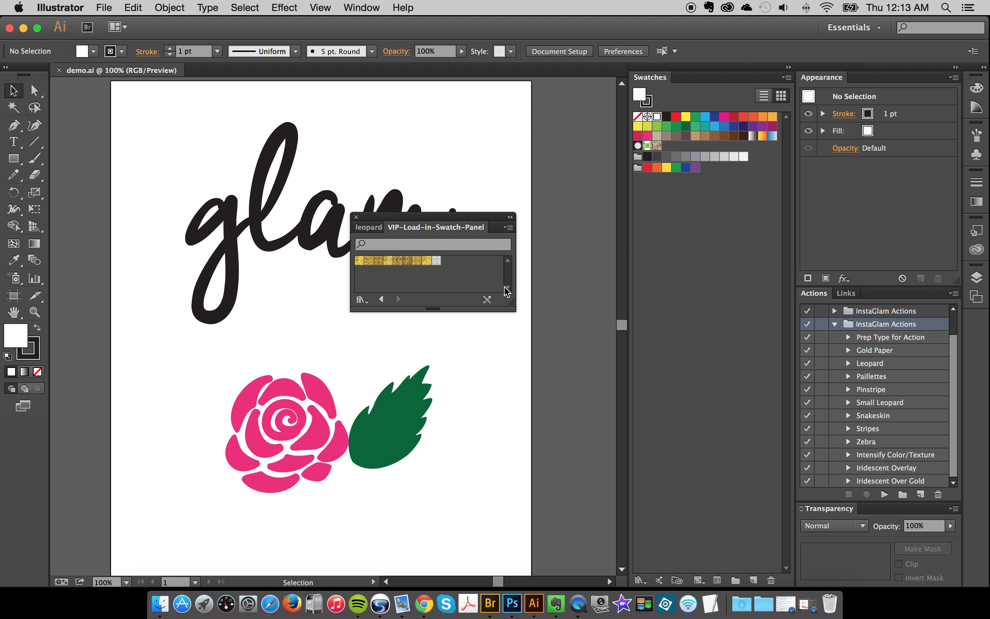
- Add all the pattern swatches of the VIP-Load-in-Swatch-Panel library to the document's swatches and close the library
{"action": "left_click_drag", "start_coordinate": [450, 222], "coordinate": [448, 160]}
{"action": "left_click_drag", "start_coordinate": [510, 246], "coordinate": [510, 454]}
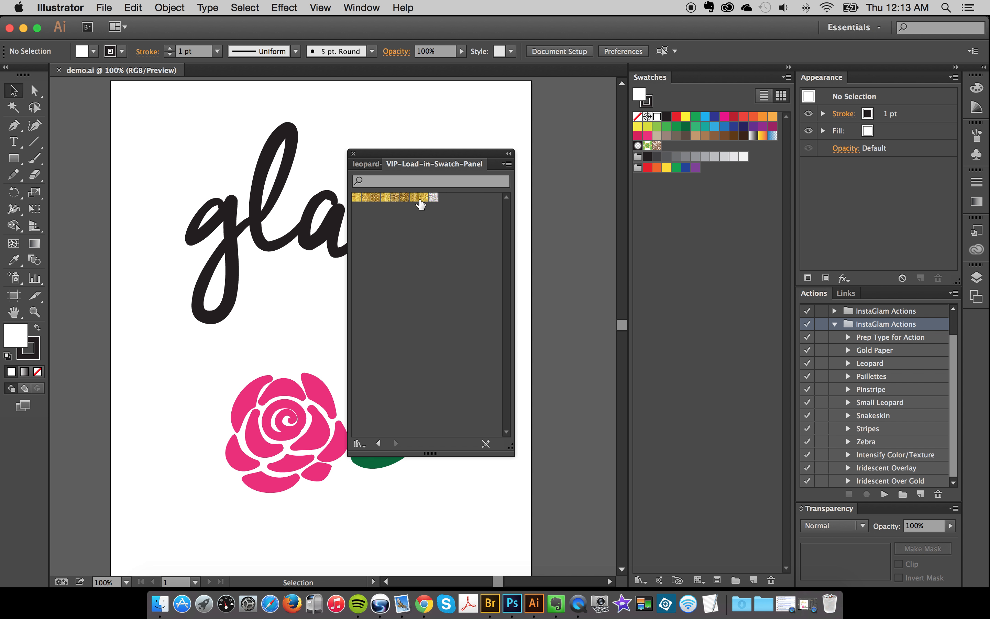
{"action": "left_click", "coordinate": [694, 195]}
{"action": "left_click", "coordinate": [355, 198]}
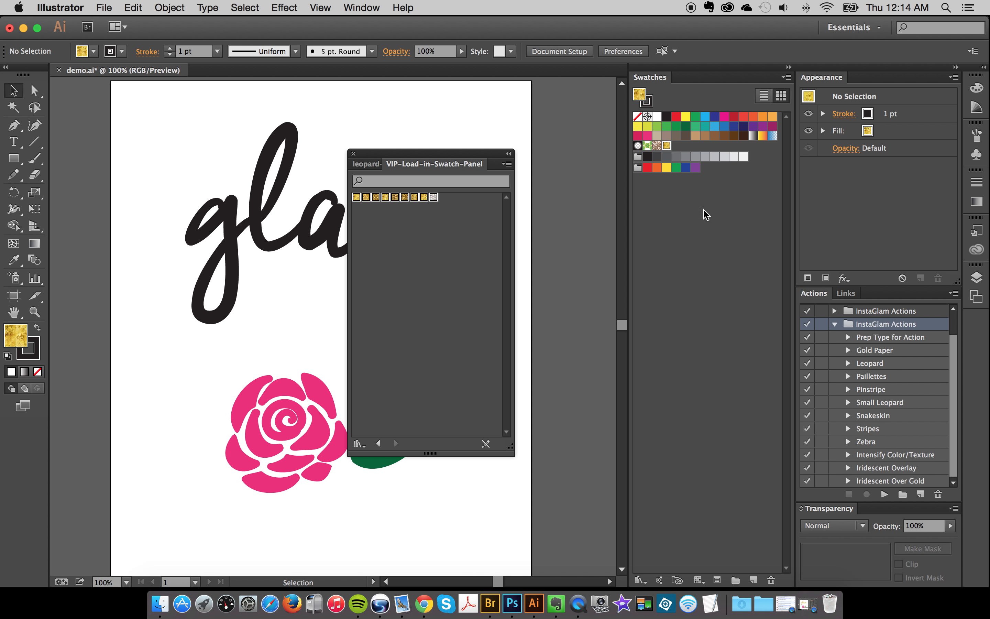
{"action": "left_click", "coordinate": [434, 197], "text": "shift"}
{"action": "left_click_drag", "start_coordinate": [435, 199], "coordinate": [707, 237]}
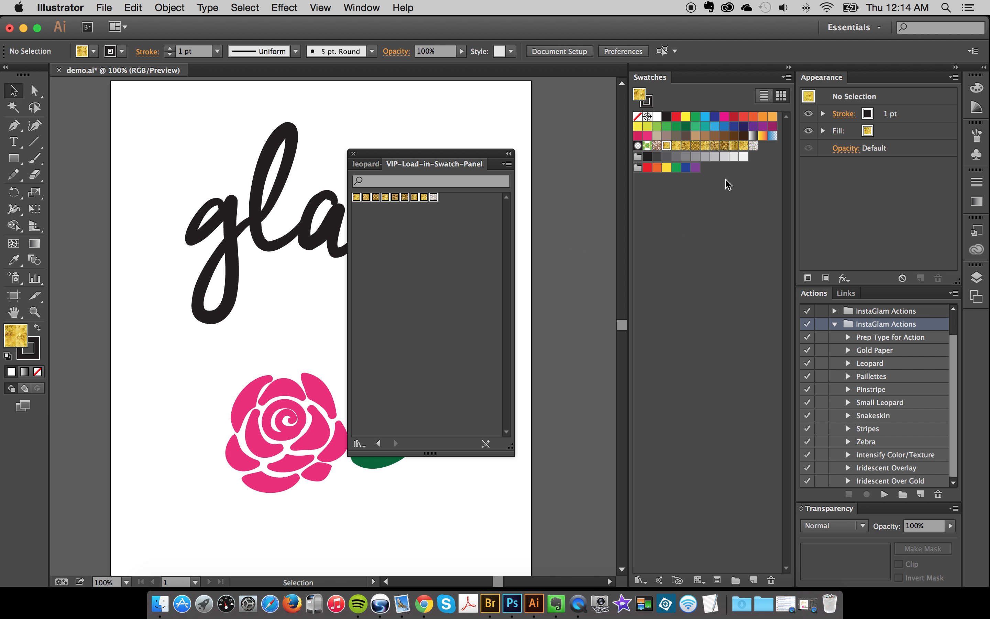
{"action": "left_click", "coordinate": [508, 163]}
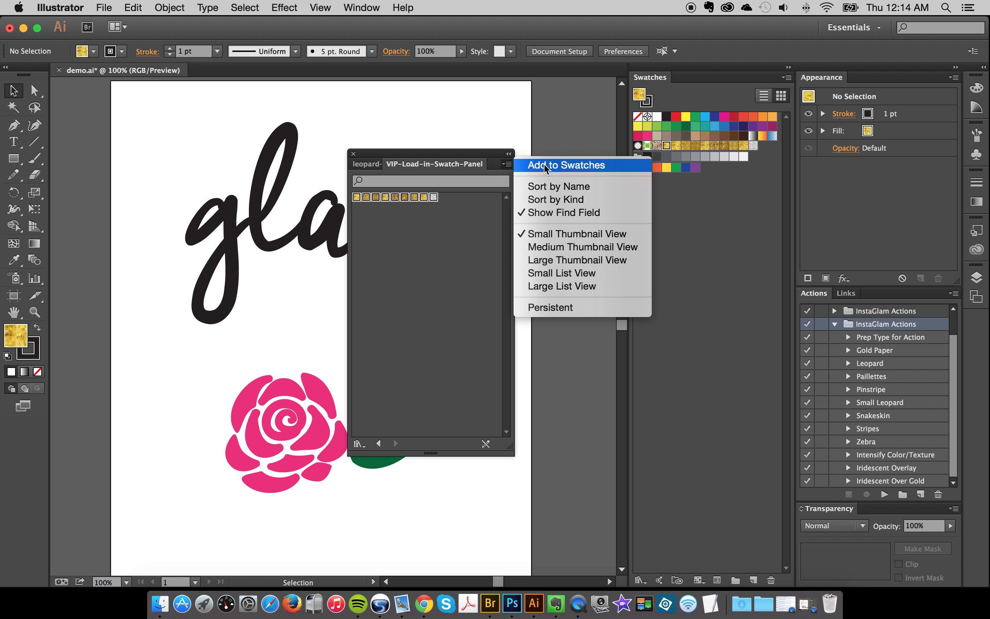
{"action": "left_click", "coordinate": [400, 274]}
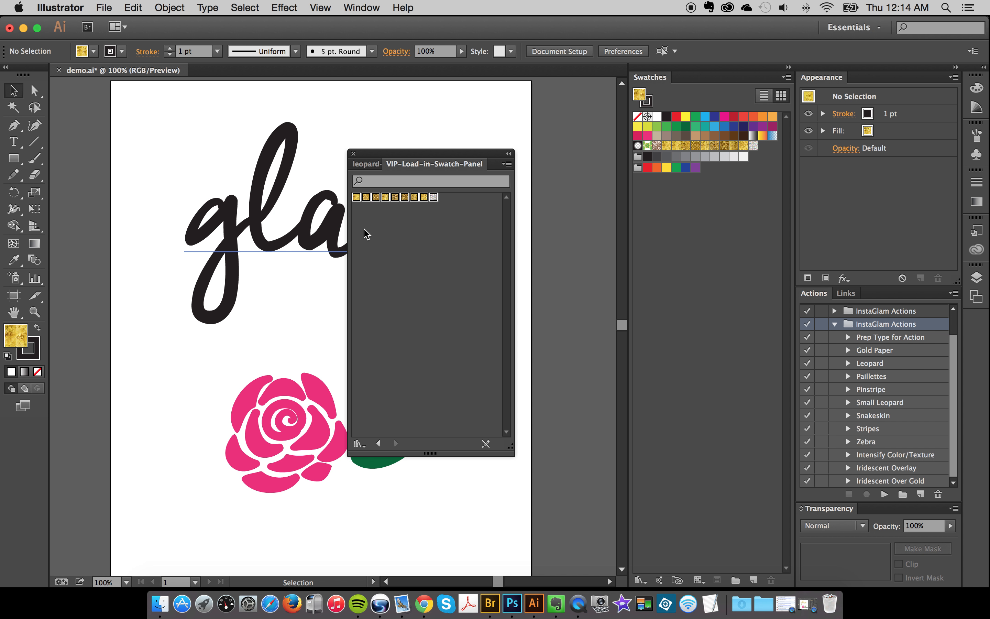
{"action": "left_click", "coordinate": [352, 154]}
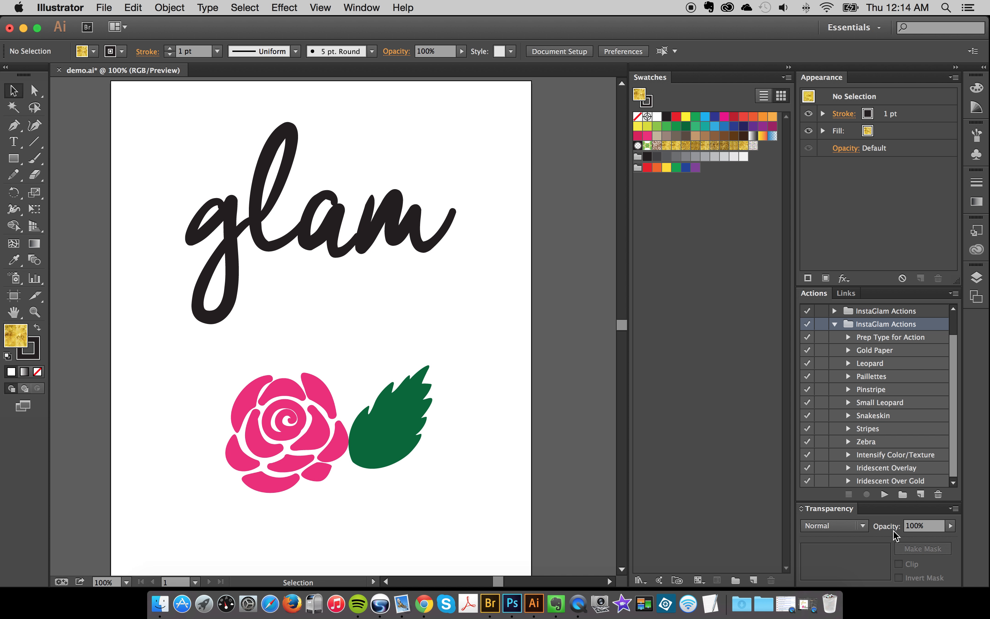
{"action": "left_click", "coordinate": [160, 604]}
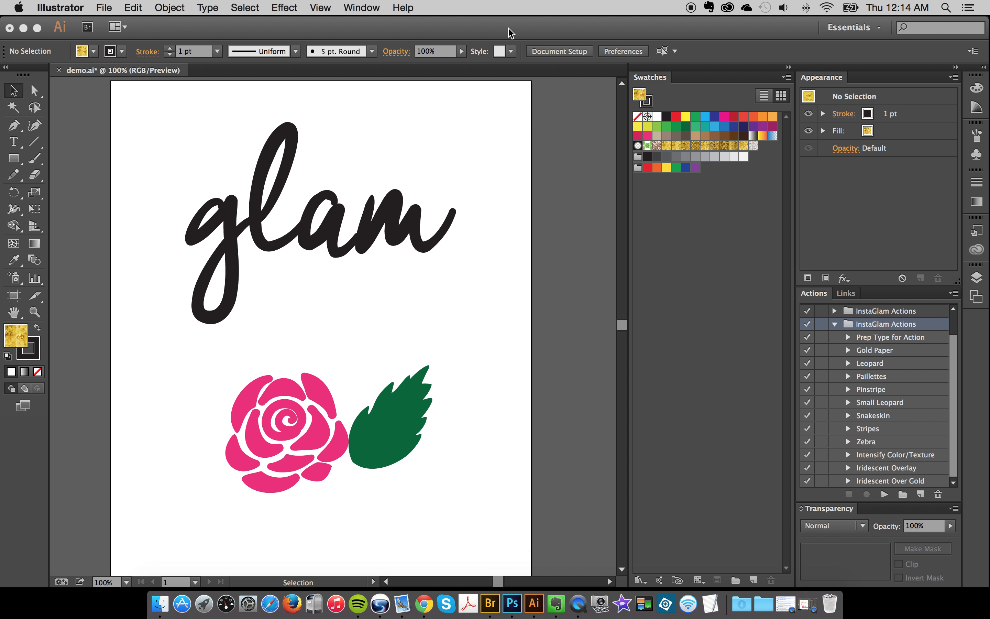
{"action": "left_click", "coordinate": [510, 30]}
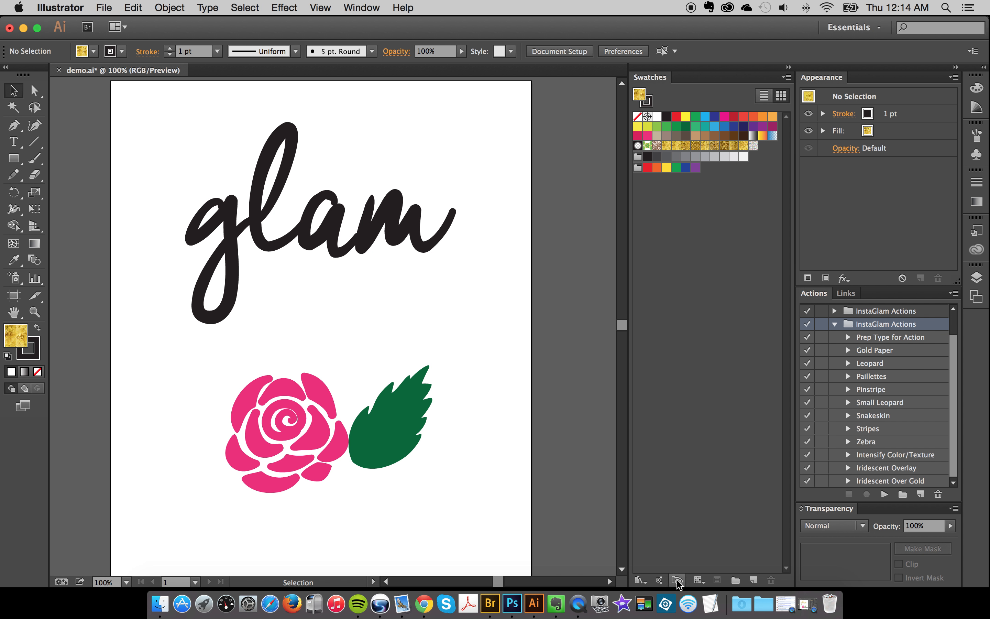
- Open the leopard-collection swatch library and browse through its leopard patterns
{"action": "left_click", "coordinate": [639, 581]}
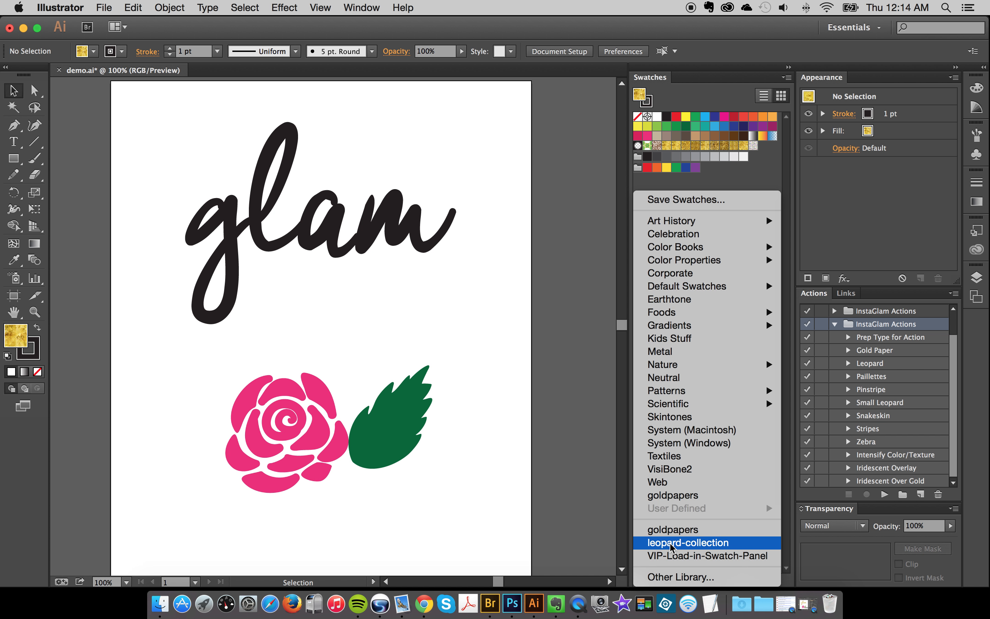
{"action": "left_click", "coordinate": [671, 542]}
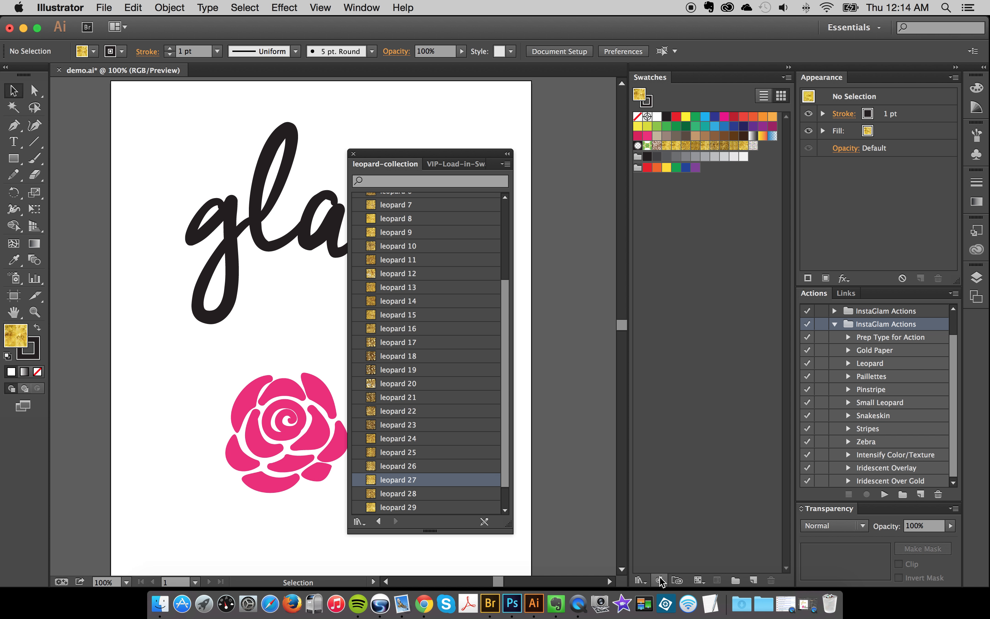
{"action": "scroll", "coordinate": [411, 370], "scroll_direction": "up", "scroll_amount": 5}
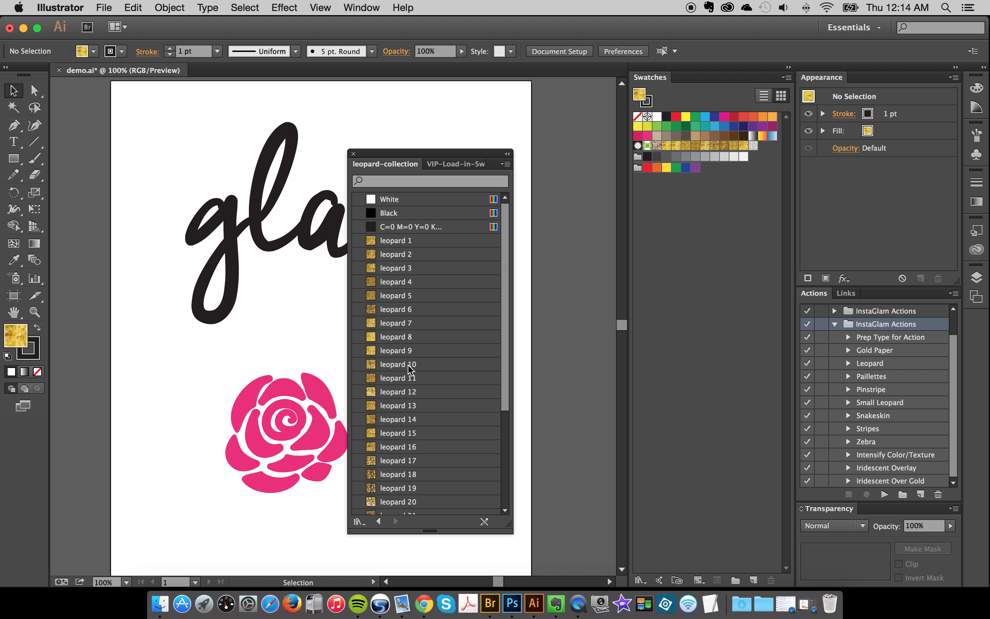
{"action": "scroll", "coordinate": [425, 327], "scroll_direction": "down", "scroll_amount": 6}
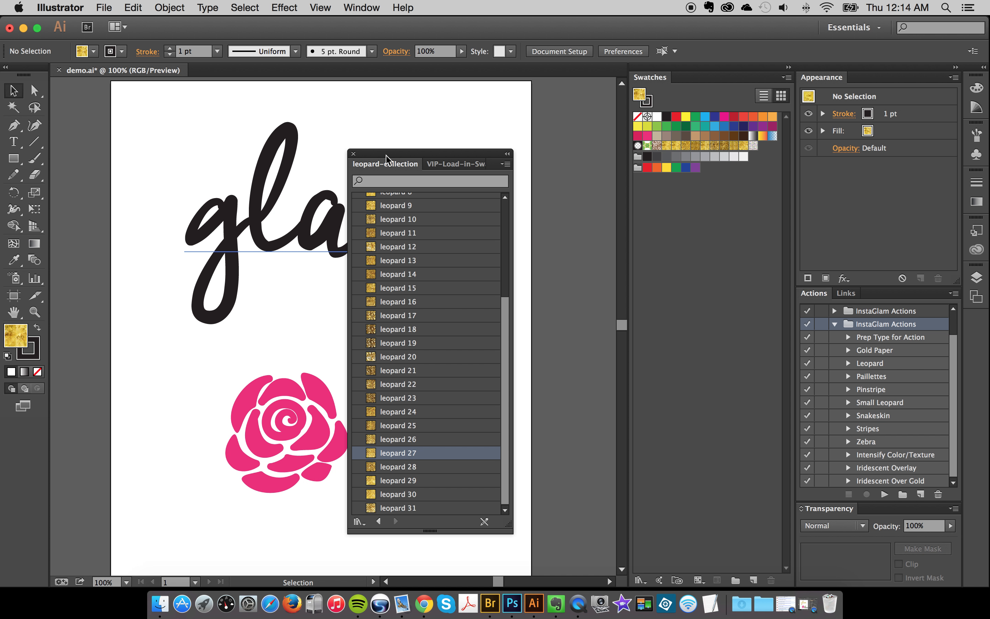
- Open the goldpapers swatch library and group it with the leopard-collection library
{"action": "left_click", "coordinate": [359, 521]}
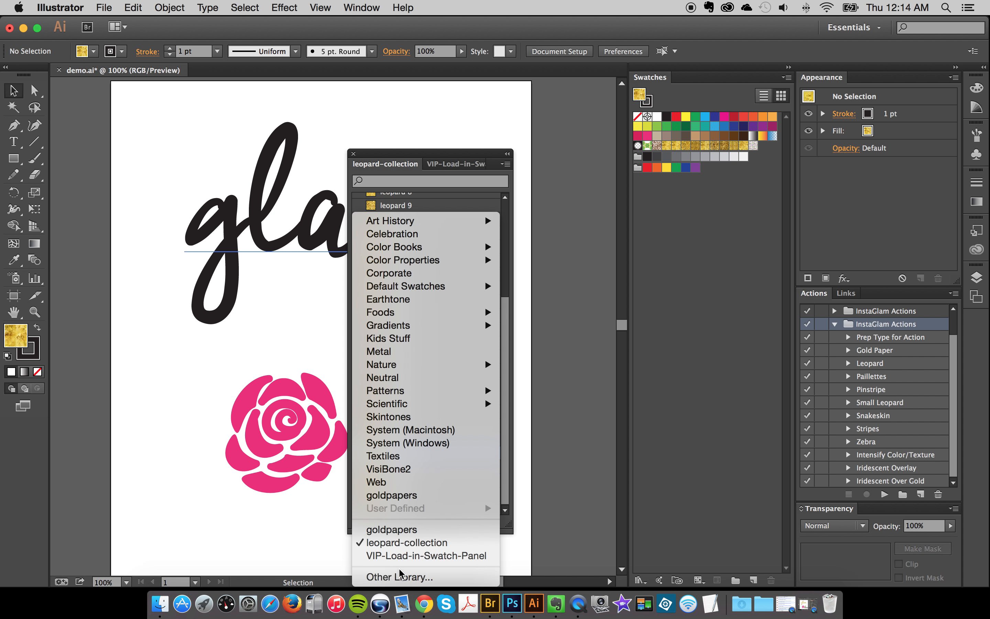
{"action": "left_click", "coordinate": [393, 529]}
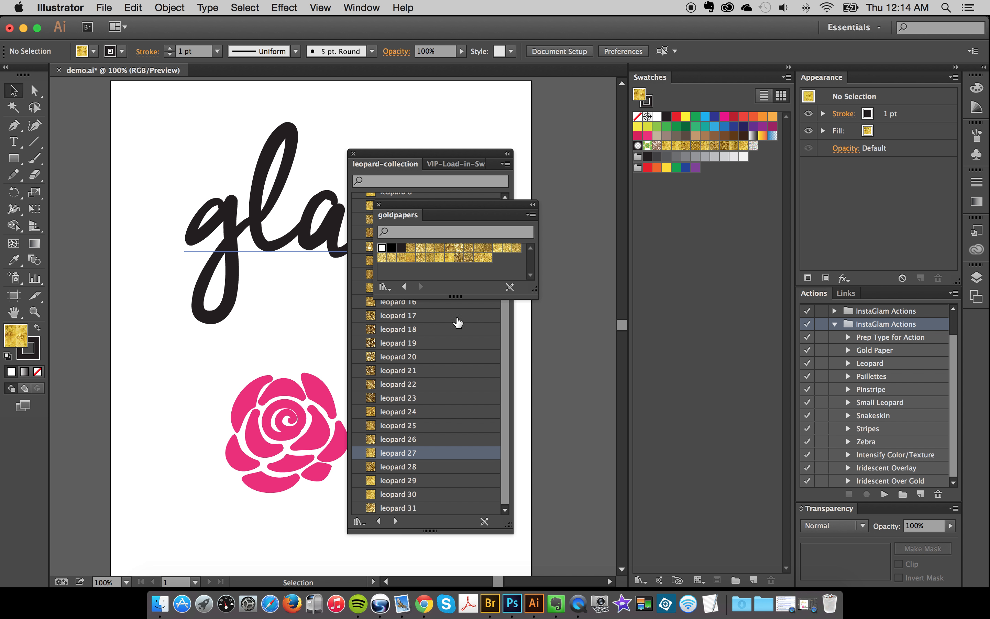
{"action": "left_click_drag", "start_coordinate": [398, 212], "coordinate": [502, 158]}
- Display the goldpapers swatches in Small List View after previewing them in Large List View
{"action": "left_click", "coordinate": [562, 168]}
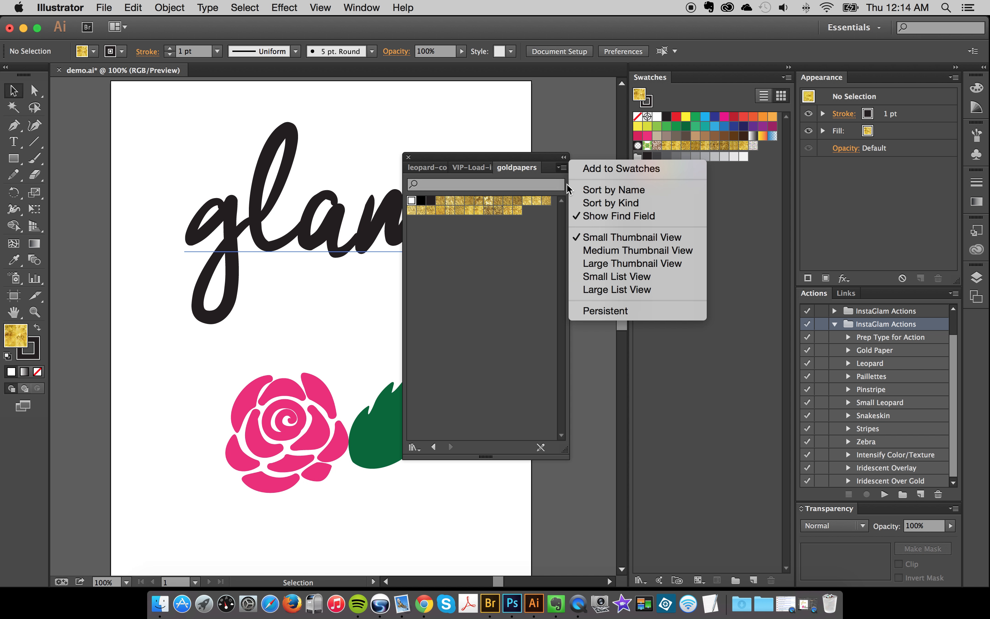
{"action": "left_click", "coordinate": [599, 289]}
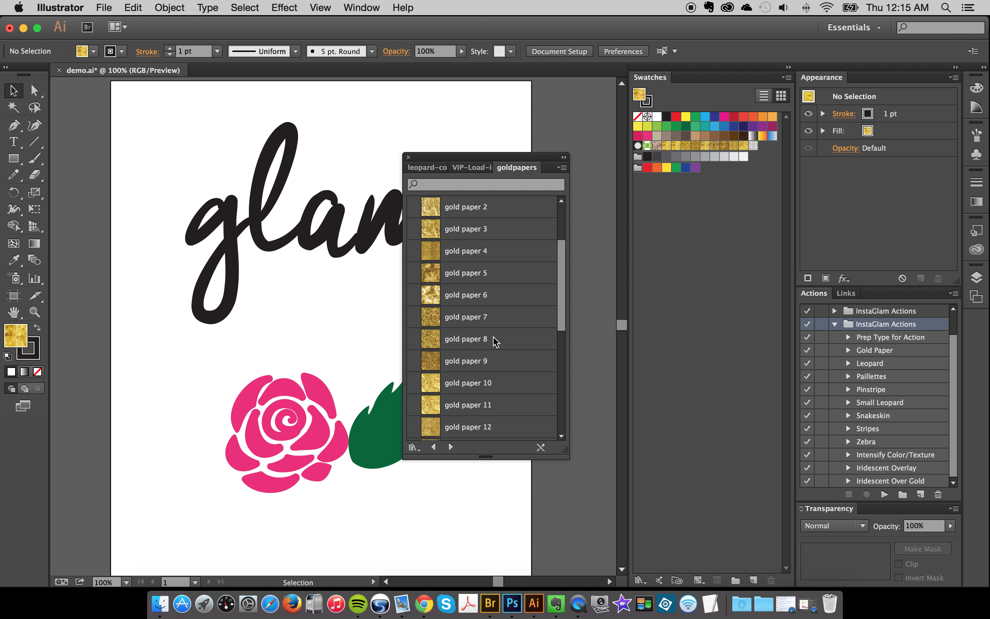
{"action": "scroll", "coordinate": [496, 341], "scroll_direction": "down", "scroll_amount": 3}
{"action": "left_click", "coordinate": [562, 168]}
{"action": "left_click", "coordinate": [589, 319]}
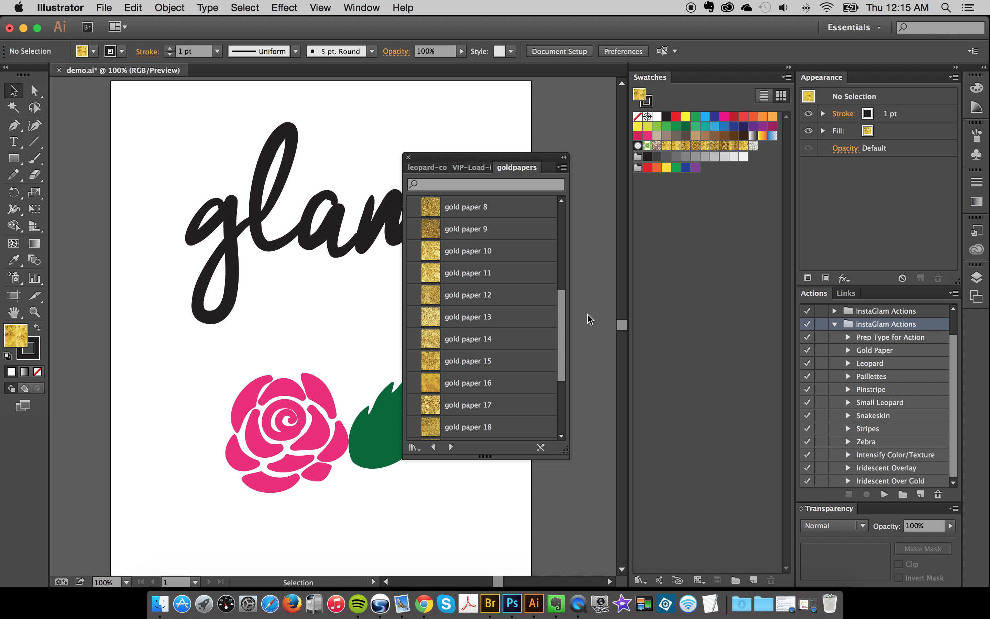
- Place goldpapers beside leopard-collection in the library group, and detach and close the VIP-Load-in-Swatch-Panel library
{"action": "left_click_drag", "start_coordinate": [515, 167], "coordinate": [459, 168]}
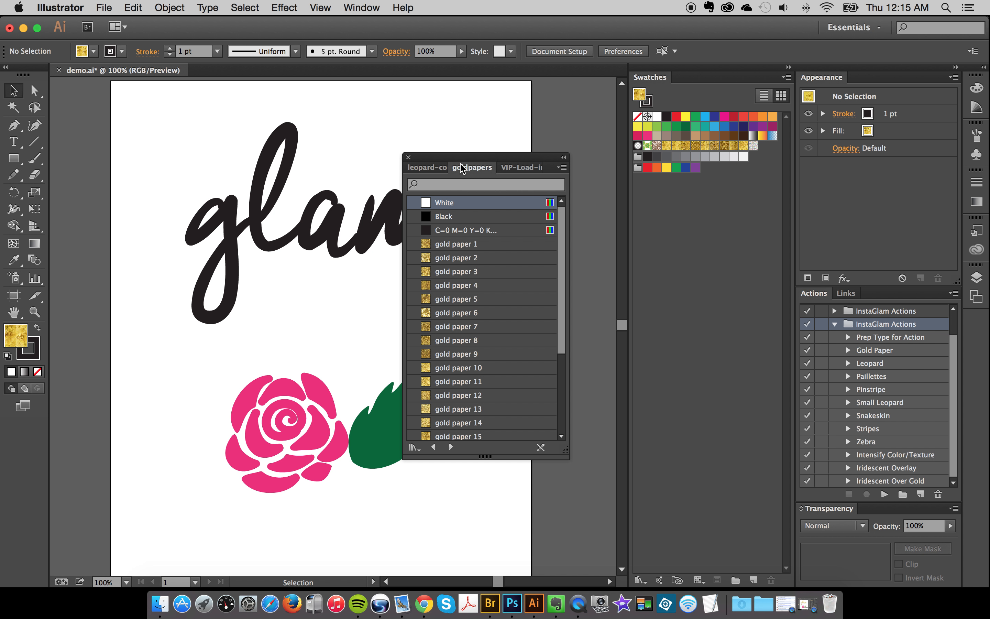
{"action": "left_click", "coordinate": [530, 167]}
{"action": "left_click_drag", "start_coordinate": [442, 166], "coordinate": [278, 170]}
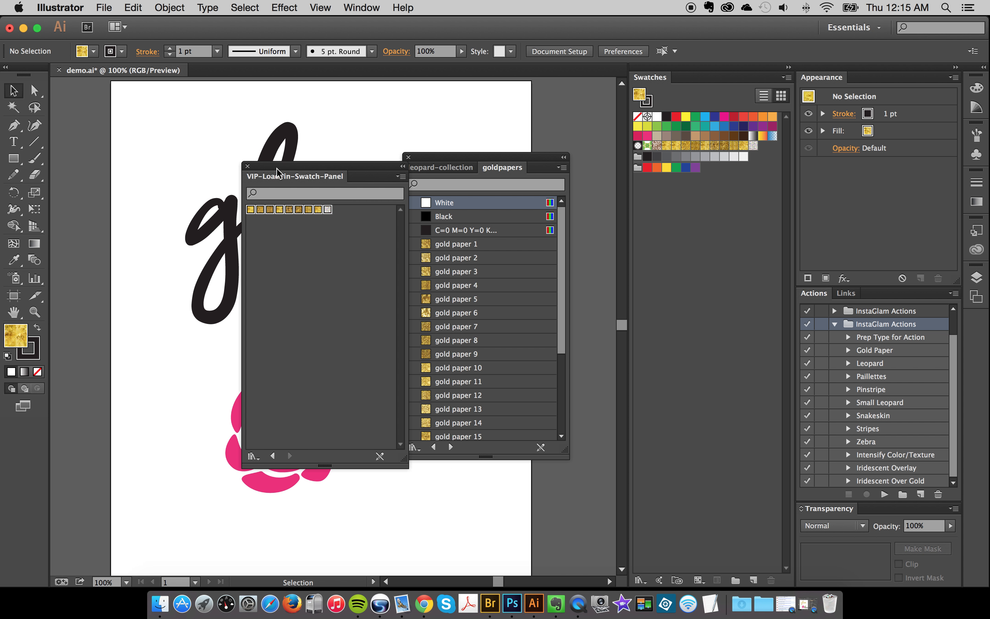
{"action": "left_click", "coordinate": [248, 166]}
- Dock the leopard-collection and goldpapers group beneath the document swatches and bring the leopard-collection library to the front
{"action": "left_click_drag", "start_coordinate": [438, 159], "coordinate": [669, 575]}
{"action": "scroll", "coordinate": [691, 454], "scroll_direction": "down", "scroll_amount": 5}
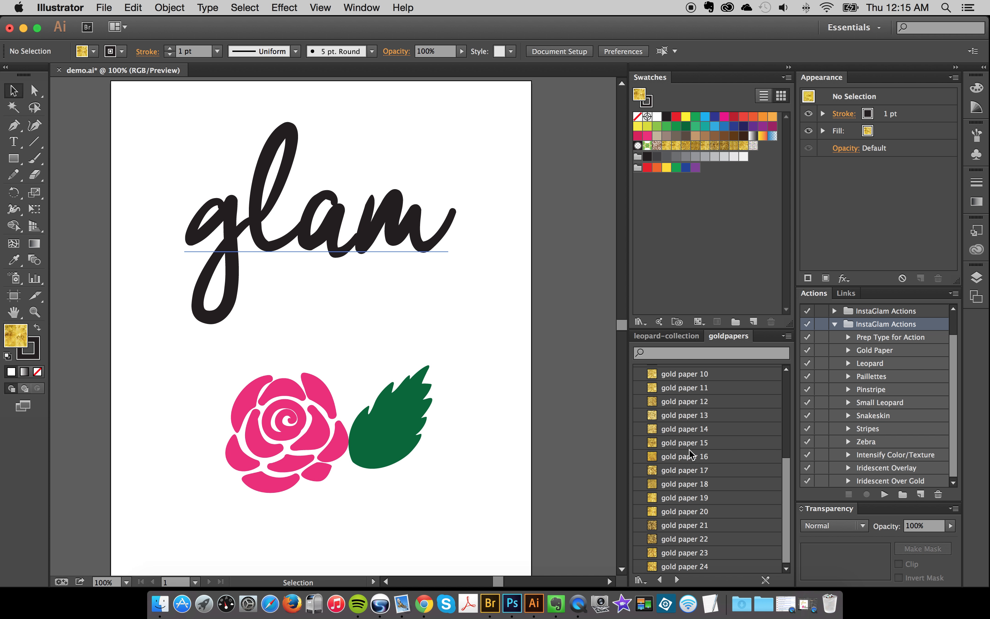
{"action": "left_click", "coordinate": [666, 336]}
{"action": "scroll", "coordinate": [704, 409], "scroll_direction": "up", "scroll_amount": 5}
{"action": "left_click", "coordinate": [571, 360]}
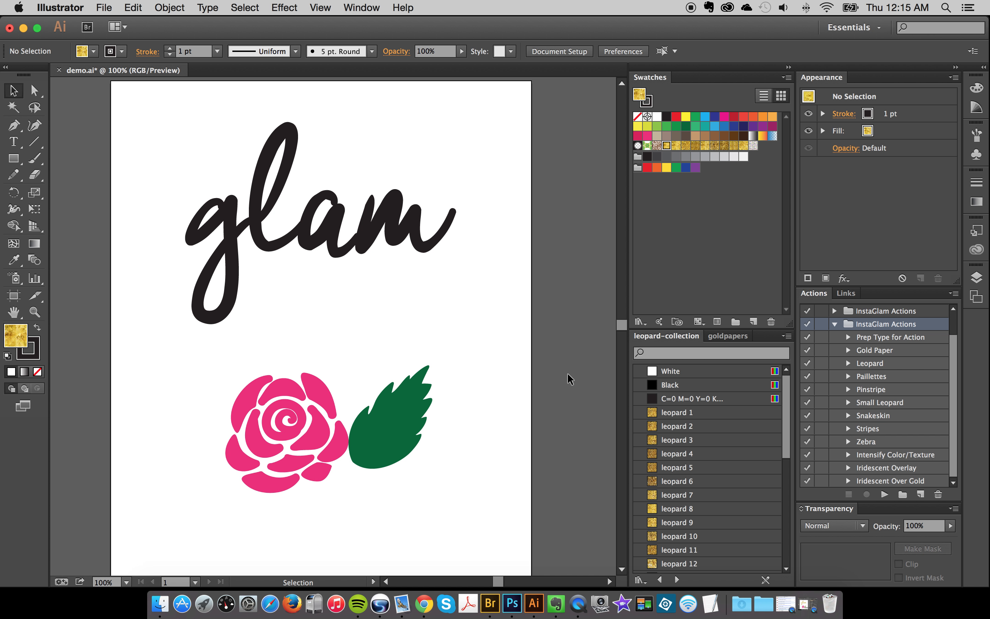
- Select the pink rose's fill and run the Leopard action from the expanded InstaGlam Actions set on it
{"action": "scroll", "coordinate": [570, 379], "scroll_direction": "down", "scroll_amount": 3}
{"action": "scroll", "coordinate": [899, 401], "scroll_direction": "up", "scroll_amount": 1}
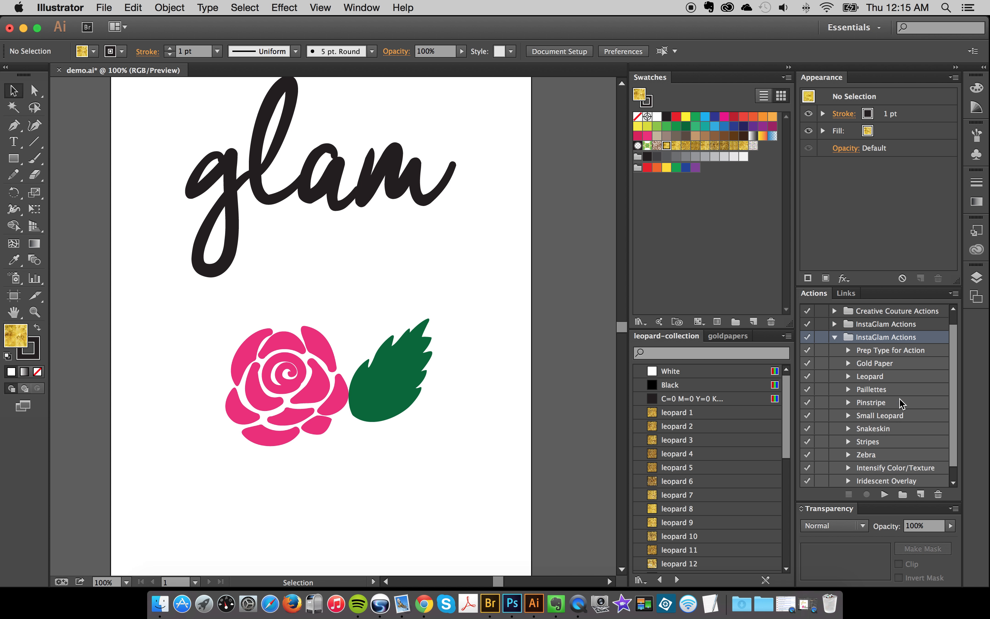
{"action": "scroll", "coordinate": [900, 399], "scroll_direction": "down", "scroll_amount": 1}
{"action": "left_click", "coordinate": [269, 355]}
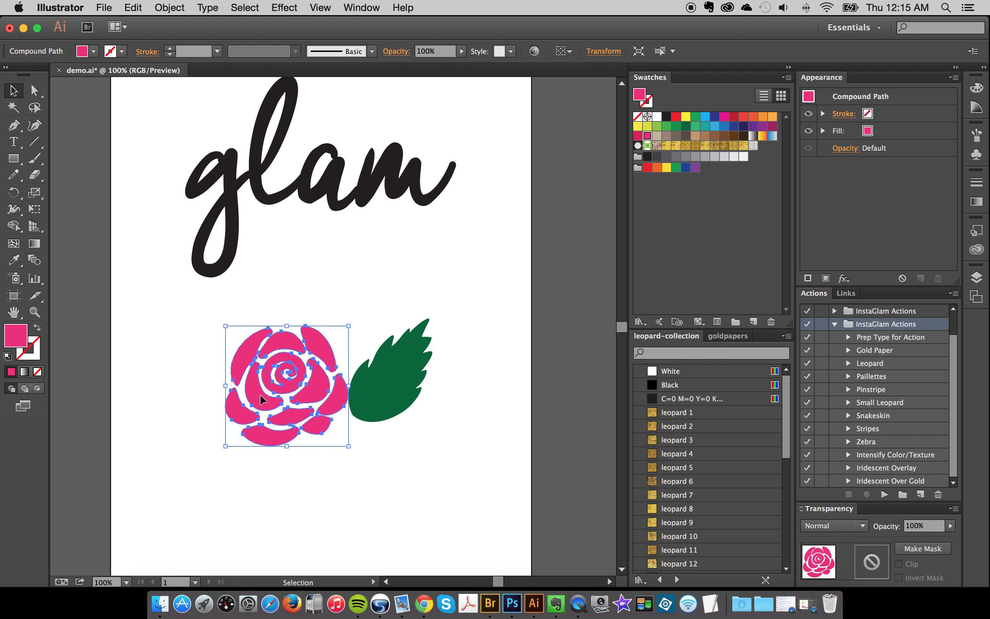
{"action": "left_click", "coordinate": [880, 364]}
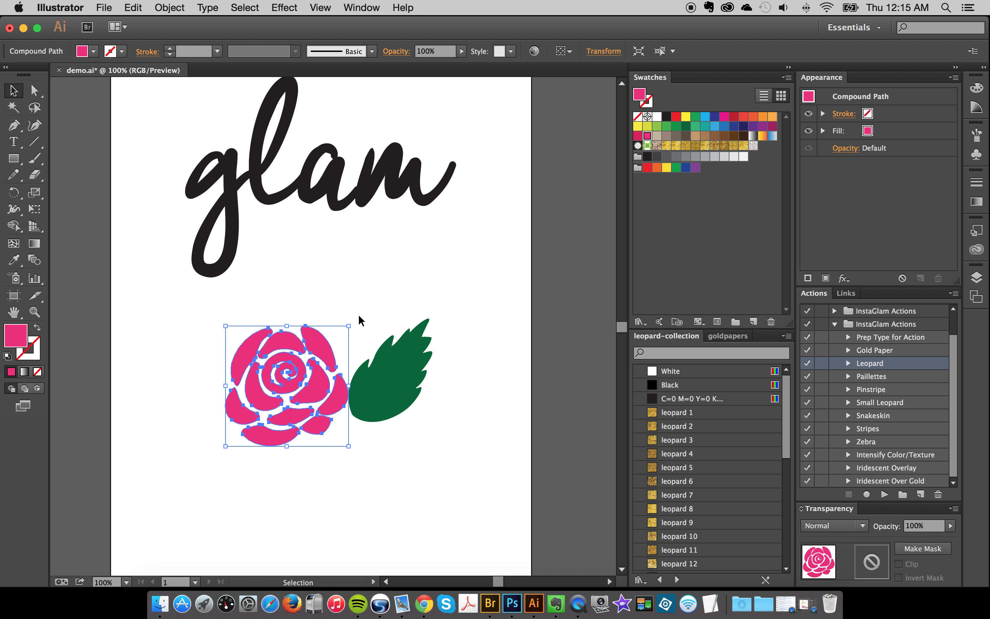
{"action": "left_click", "coordinate": [270, 355]}
{"action": "left_click", "coordinate": [302, 399]}
{"action": "left_click_drag", "start_coordinate": [268, 287], "coordinate": [304, 463]}
{"action": "left_click", "coordinate": [881, 133]}
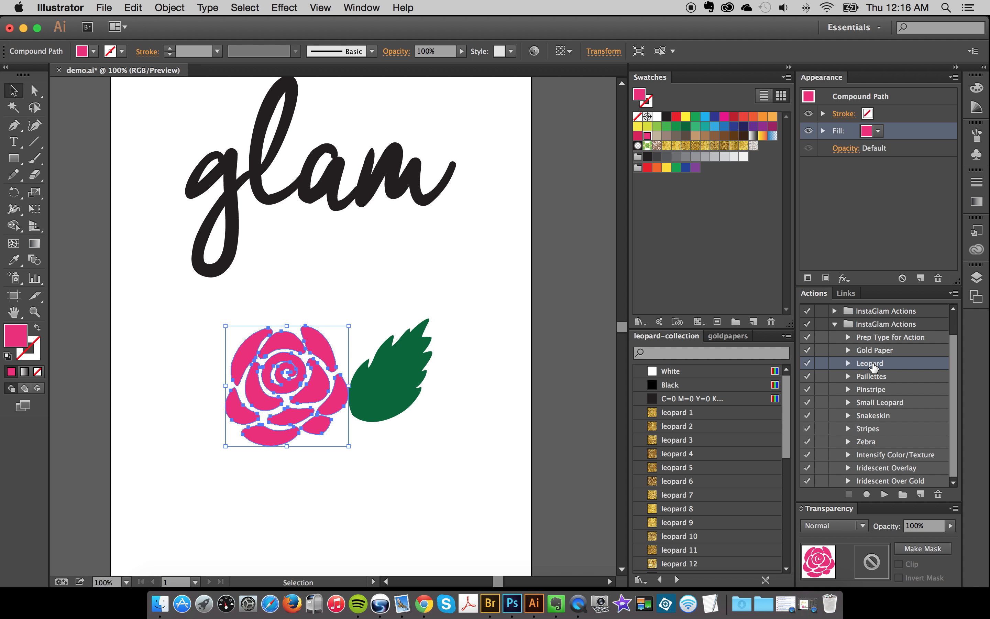
{"action": "left_click", "coordinate": [884, 494]}
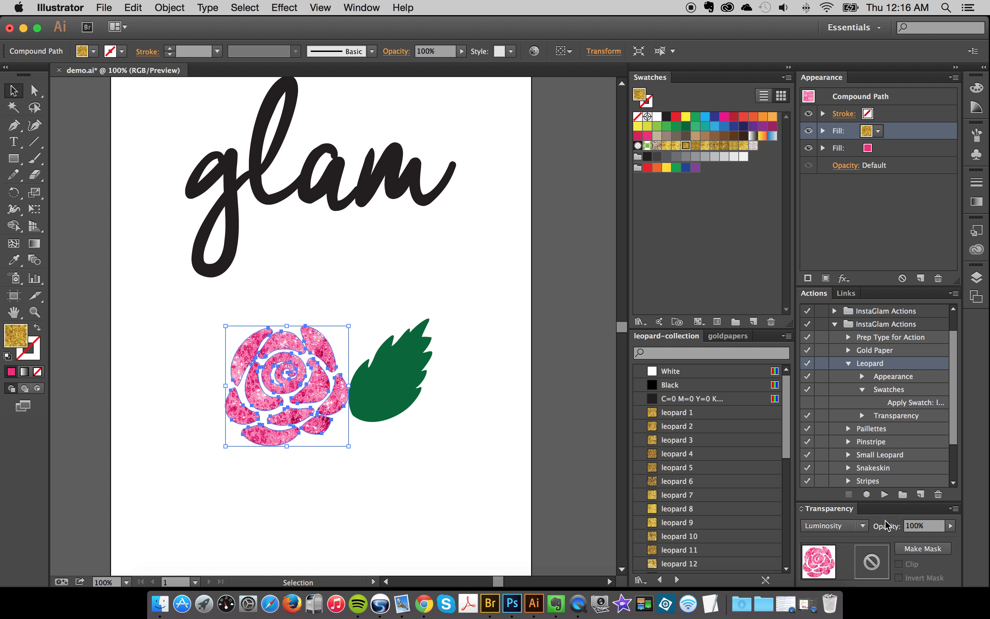
{"action": "left_click", "coordinate": [549, 325]}
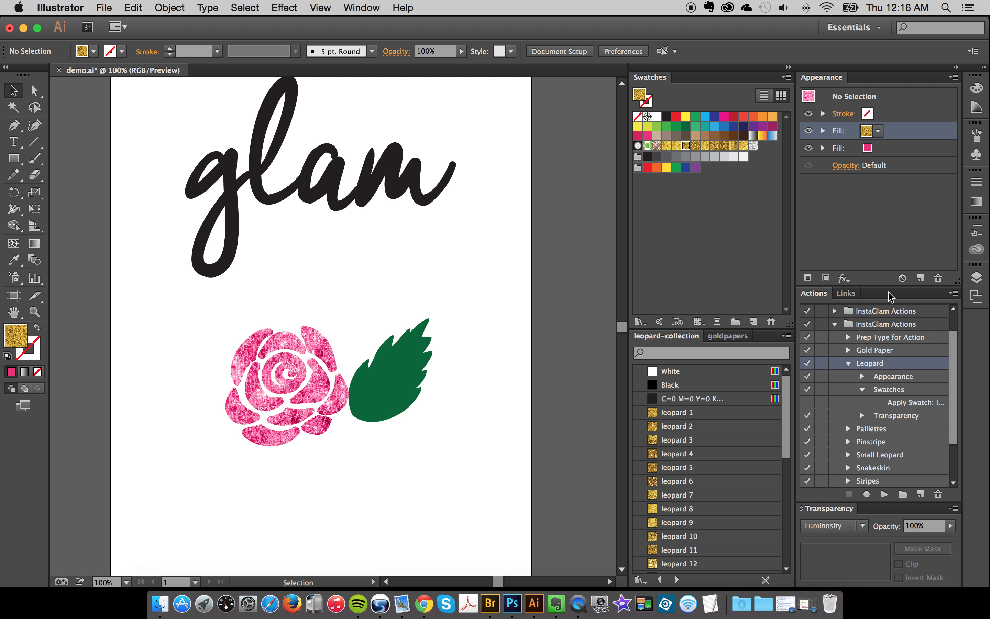
{"action": "scroll", "coordinate": [410, 341], "scroll_direction": "right", "scroll_amount": 5}
{"action": "scroll", "coordinate": [410, 341], "scroll_direction": "up", "scroll_amount": 3}
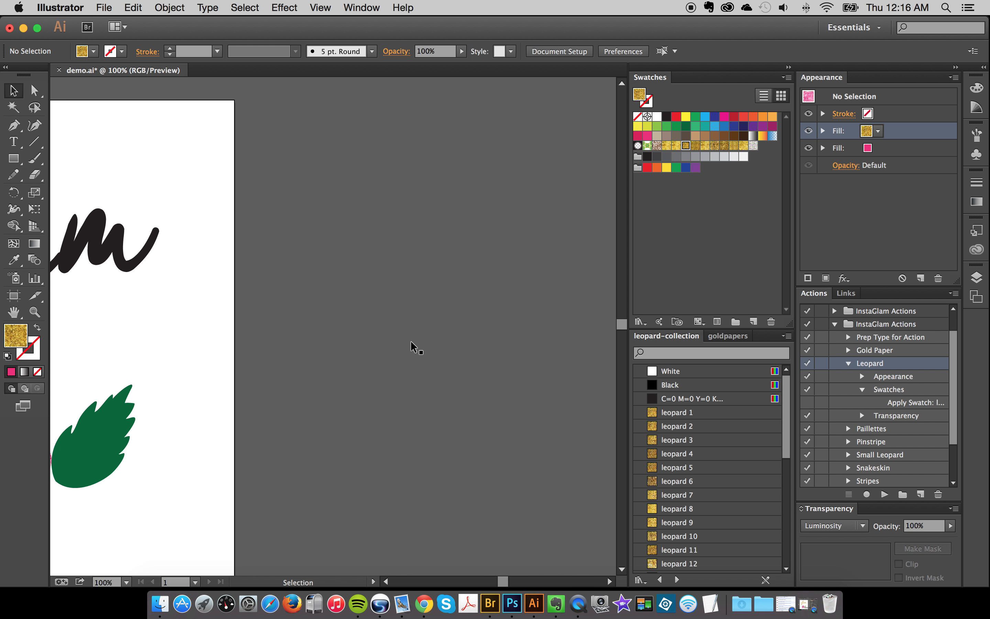
{"action": "scroll", "coordinate": [411, 342], "scroll_direction": "down", "scroll_amount": 3}
{"action": "scroll", "coordinate": [410, 342], "scroll_direction": "left", "scroll_amount": 3}
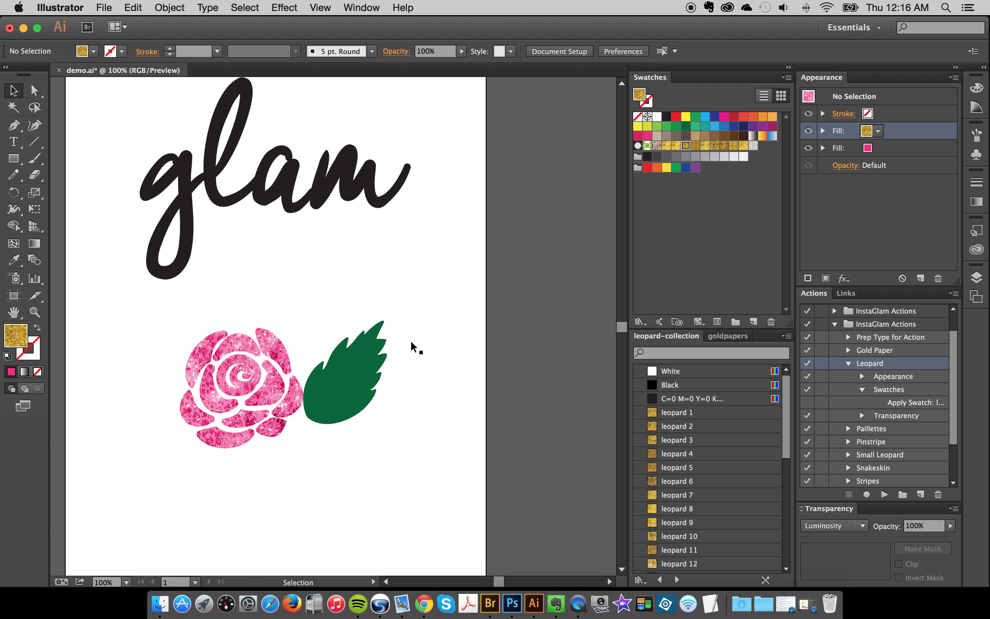
{"action": "scroll", "coordinate": [411, 347], "scroll_direction": "left", "scroll_amount": 1}
{"action": "scroll", "coordinate": [410, 347], "scroll_direction": "down", "scroll_amount": 1}
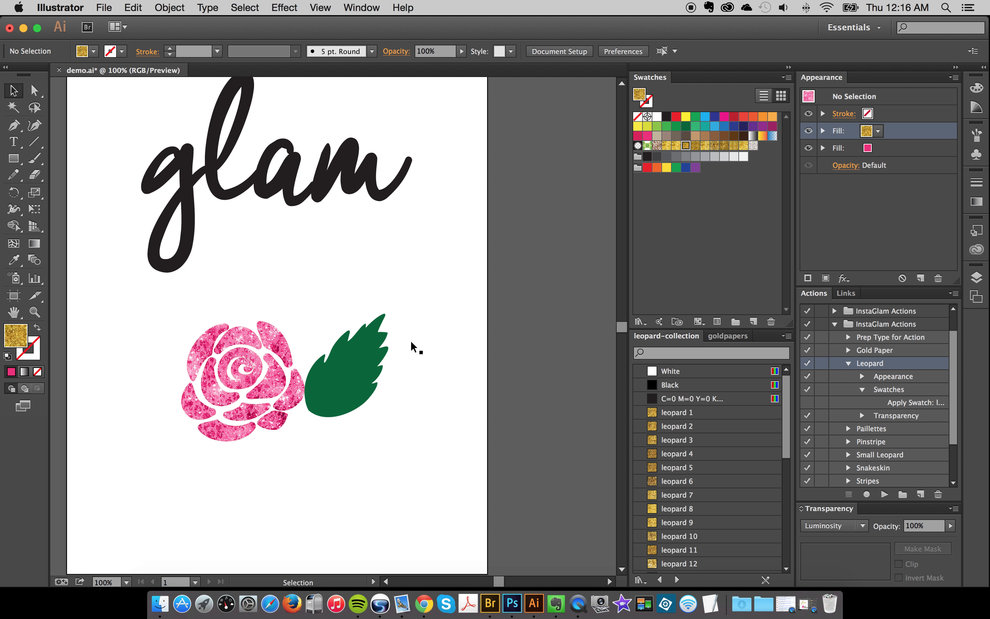
- Try the leopard 1, leopard 3, leopard 6 and leopard 14 swatches as the rose's texture fill
{"action": "left_click_drag", "start_coordinate": [237, 275], "coordinate": [244, 444]}
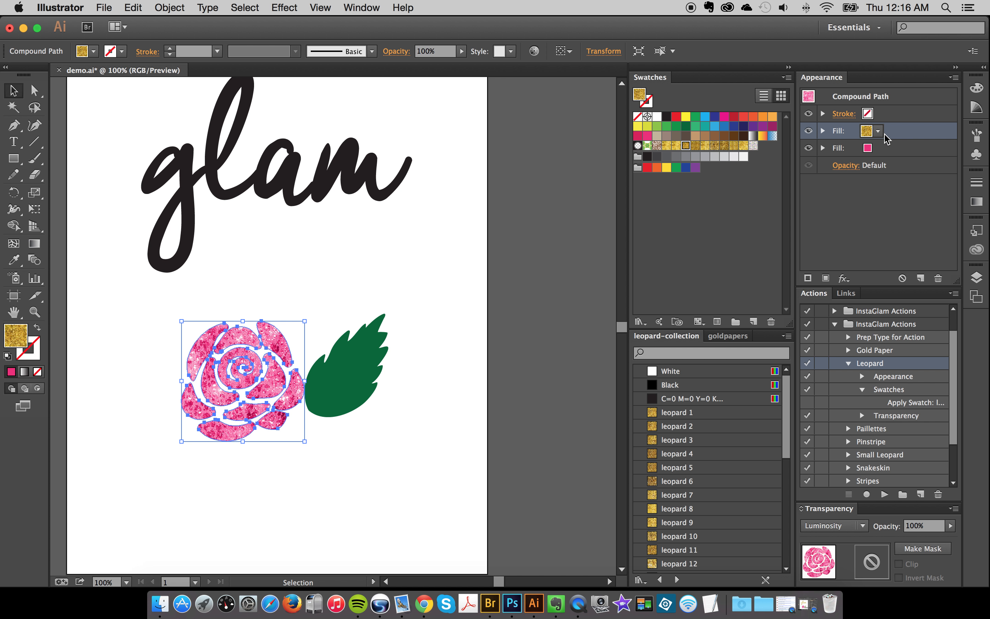
{"action": "left_click", "coordinate": [690, 414]}
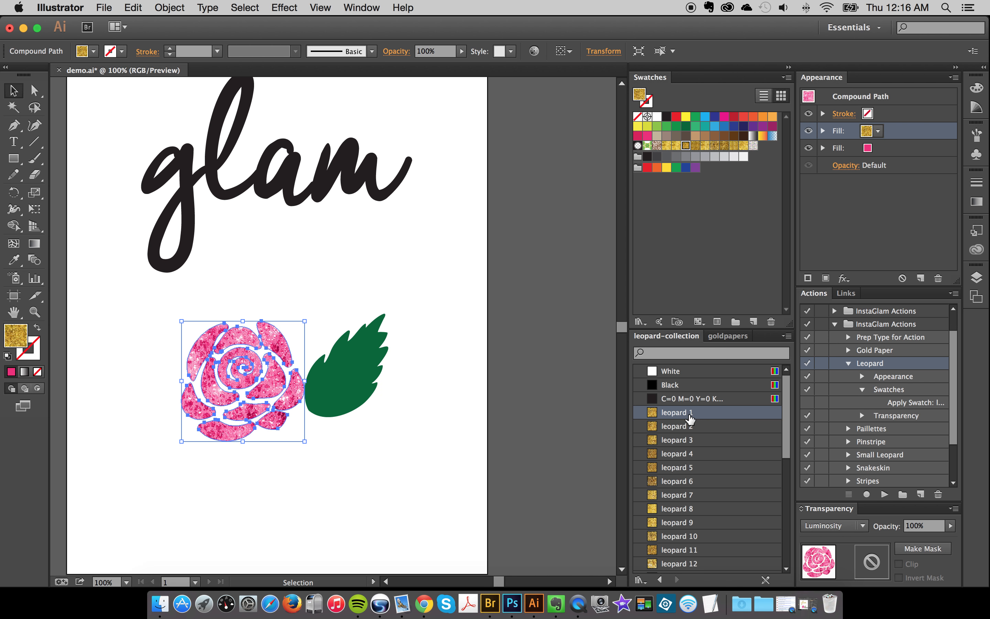
{"action": "left_click", "coordinate": [691, 441]}
{"action": "left_click", "coordinate": [695, 482]}
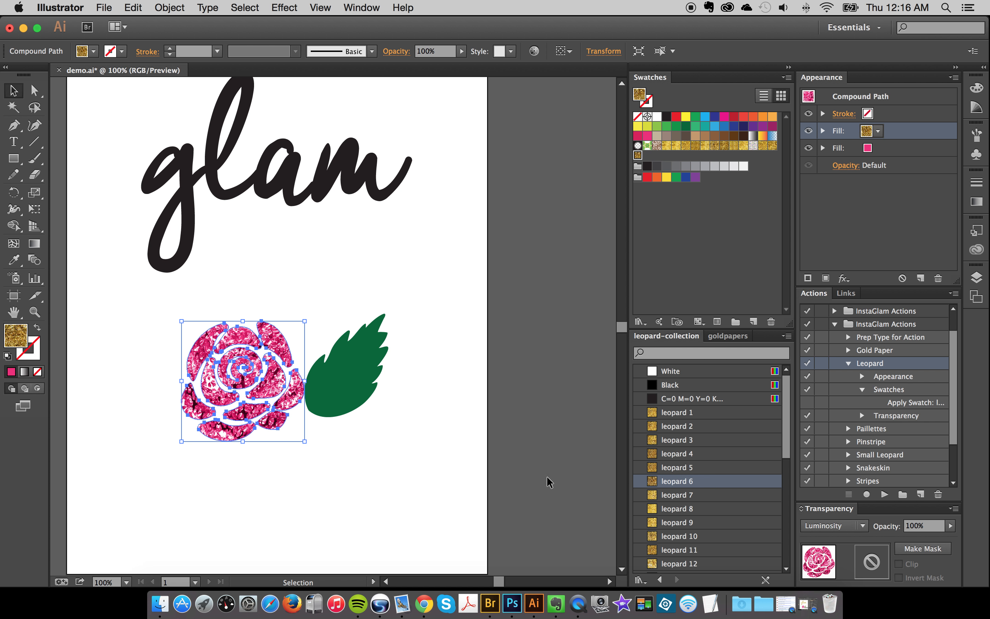
{"action": "left_click", "coordinate": [350, 457]}
{"action": "left_click", "coordinate": [229, 407]}
{"action": "scroll", "coordinate": [705, 500], "scroll_direction": "down", "scroll_amount": 4}
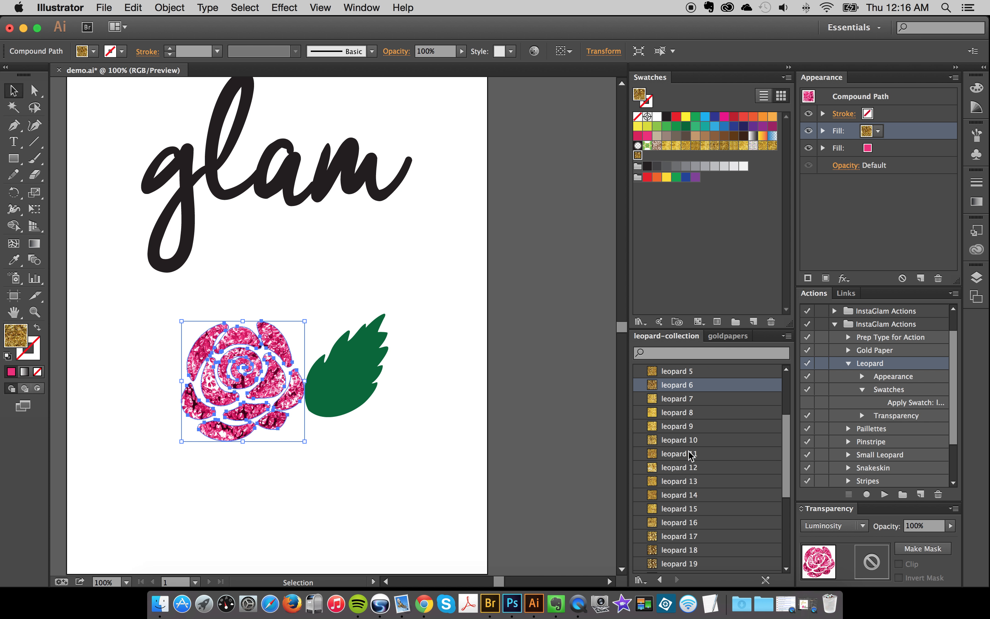
{"action": "left_click", "coordinate": [692, 494]}
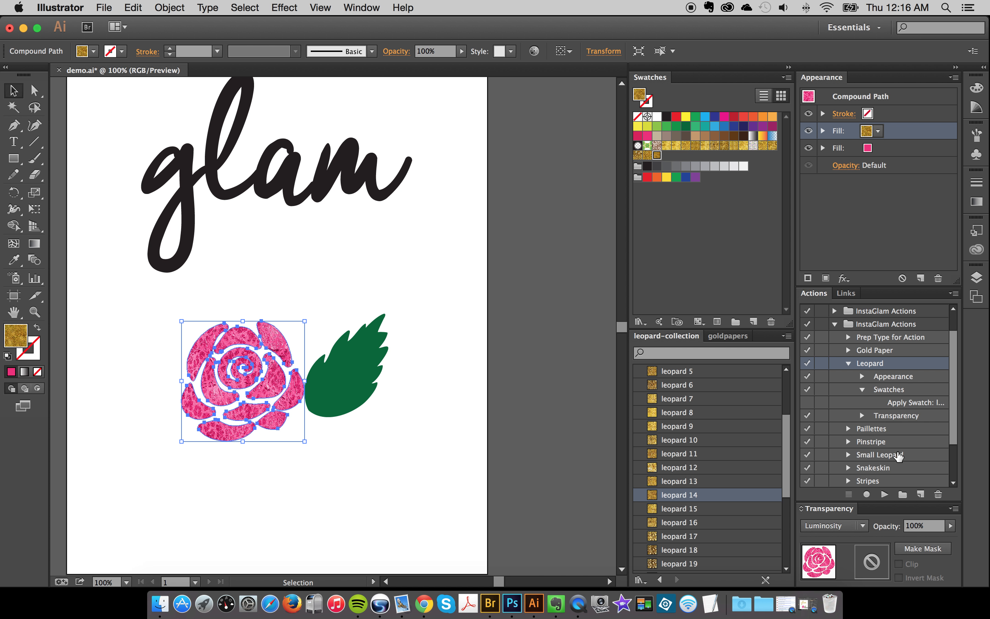
- Set the rose's texture fill to the leopard 27 swatch after trying leopard 24
{"action": "scroll", "coordinate": [715, 550], "scroll_direction": "down", "scroll_amount": 2}
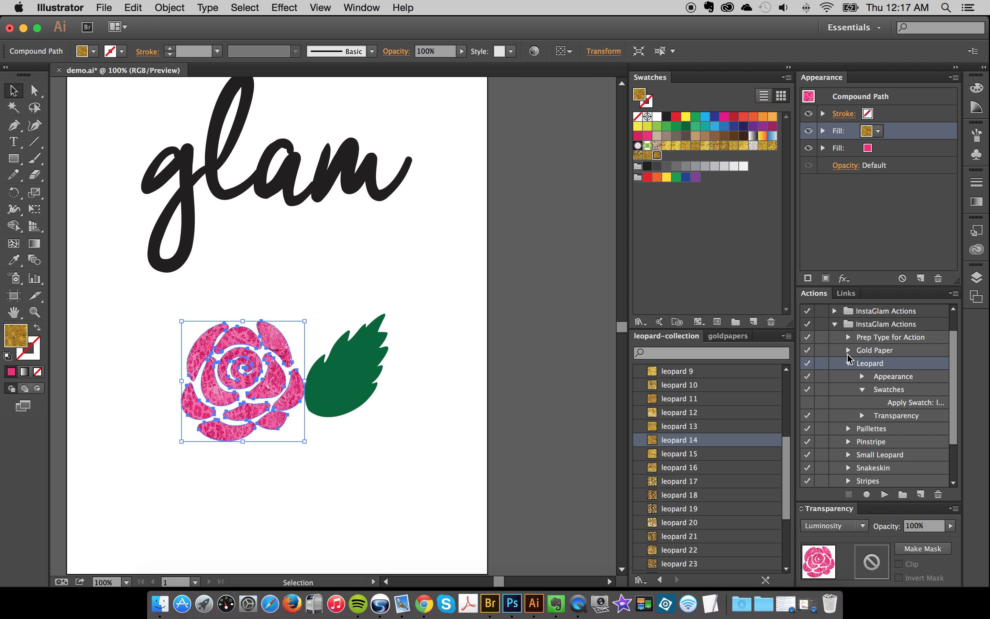
{"action": "scroll", "coordinate": [714, 526], "scroll_direction": "down", "scroll_amount": 4}
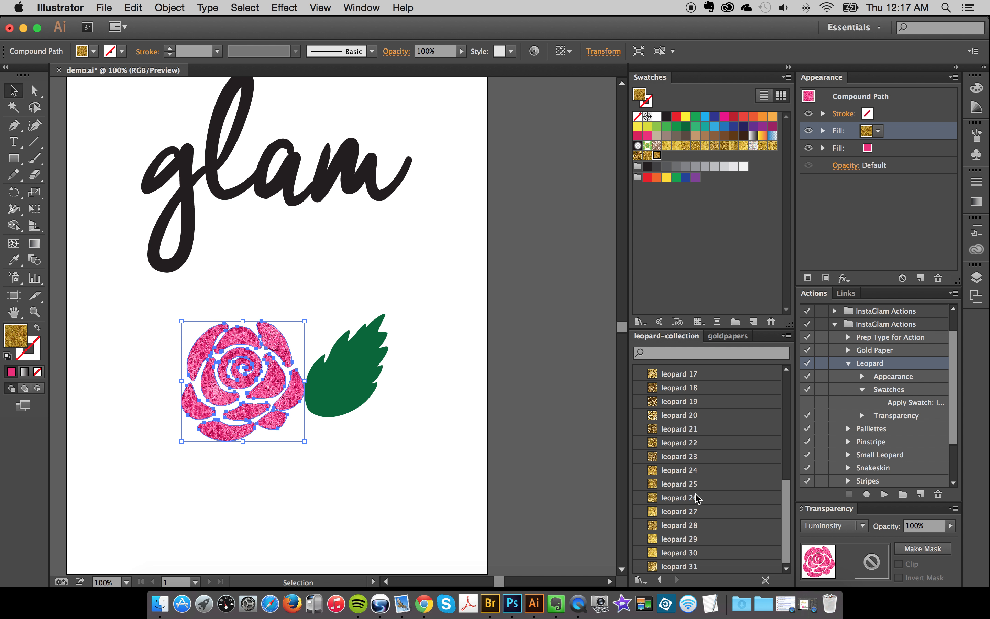
{"action": "left_click", "coordinate": [692, 470]}
{"action": "left_click", "coordinate": [688, 512]}
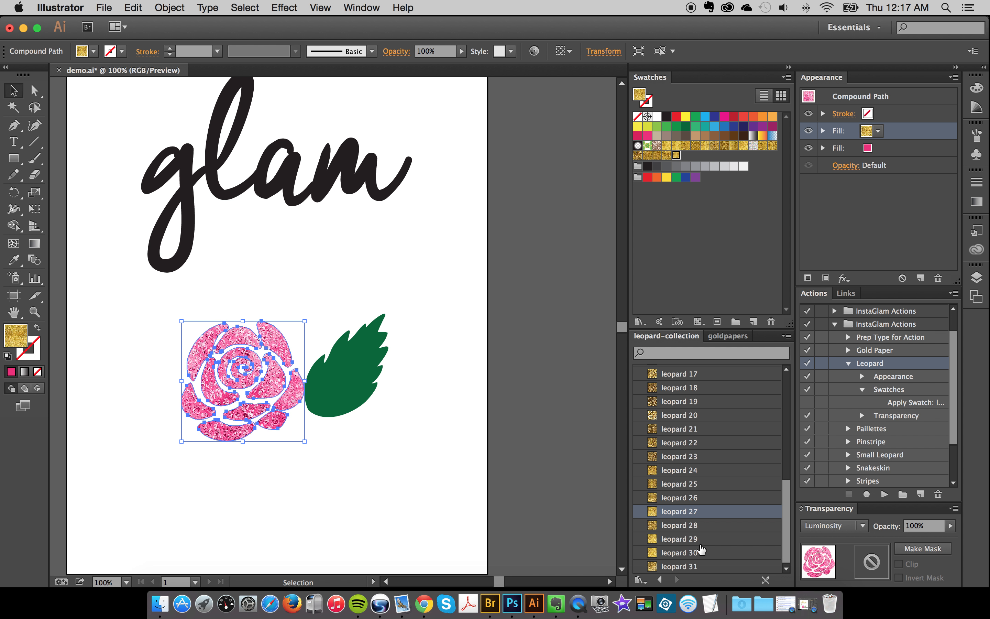
{"action": "left_click", "coordinate": [503, 429]}
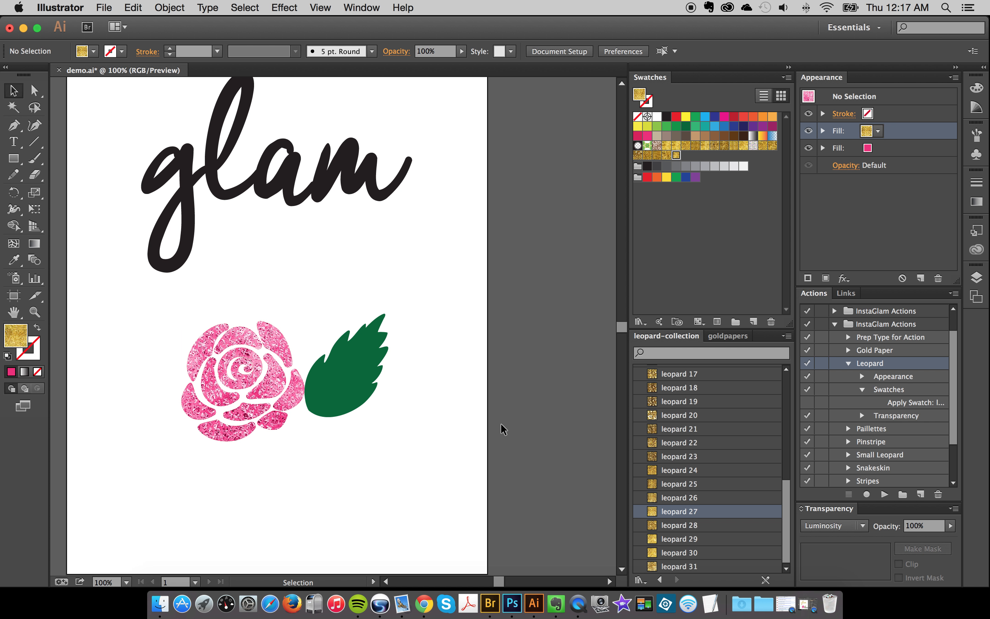
- Try blue, red and yellow as the rose's base fill beneath the texture, and return it to pink
{"action": "left_click", "coordinate": [206, 350]}
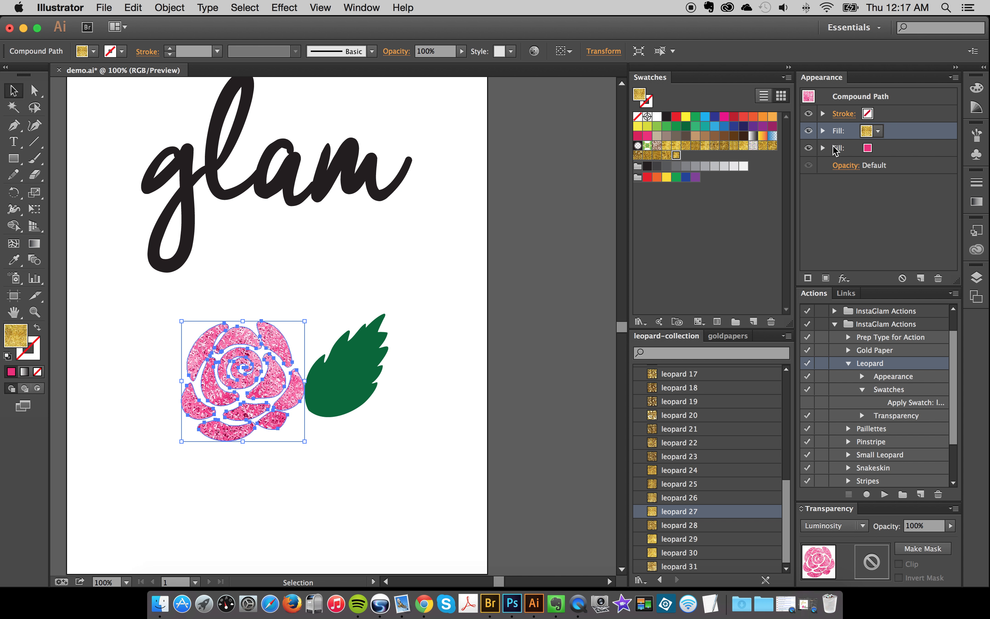
{"action": "left_click", "coordinate": [905, 150]}
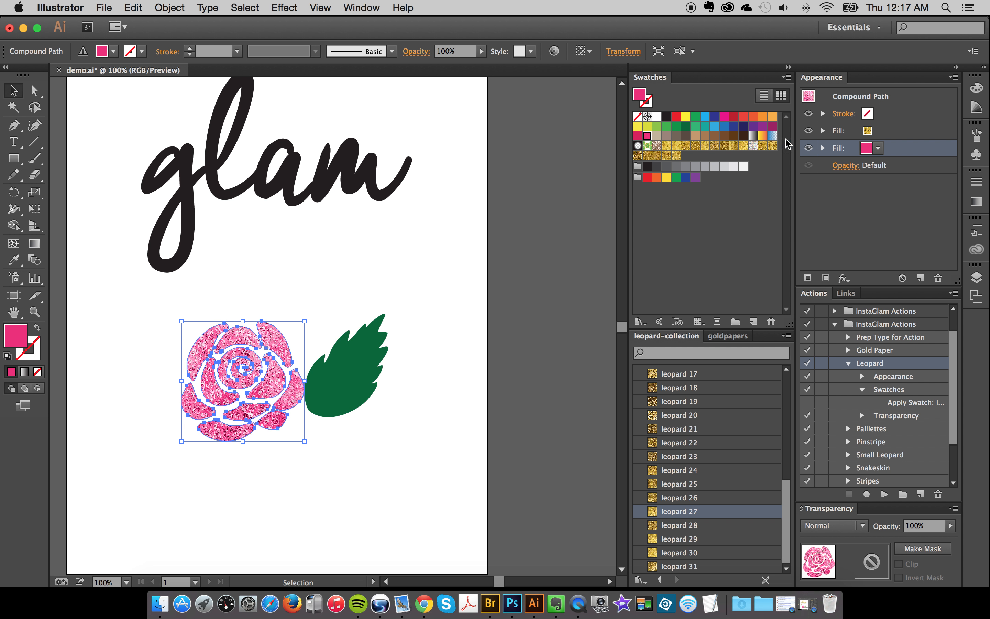
{"action": "left_click", "coordinate": [714, 116]}
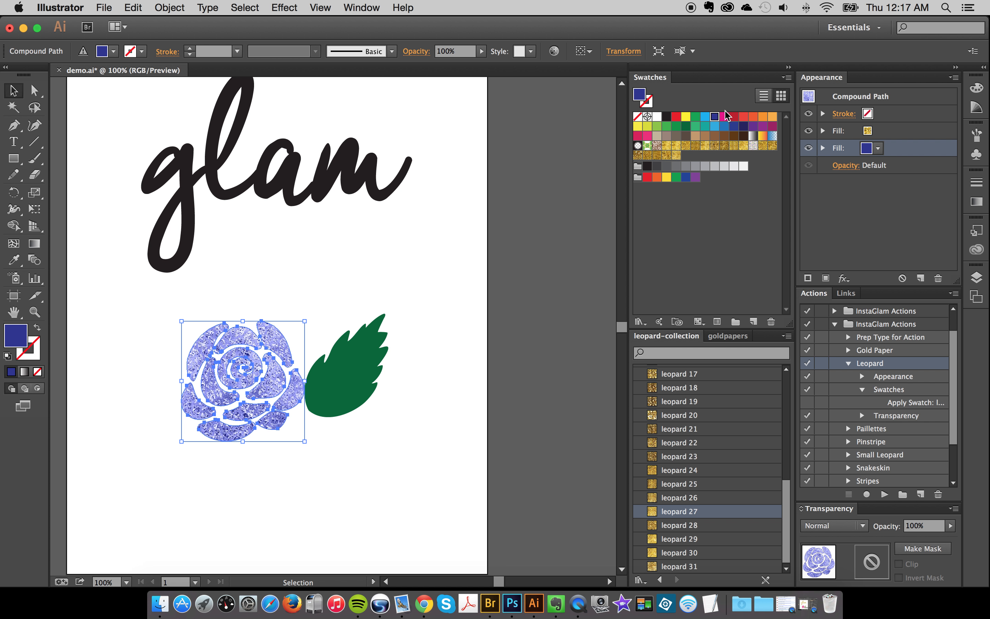
{"action": "left_click", "coordinate": [733, 117]}
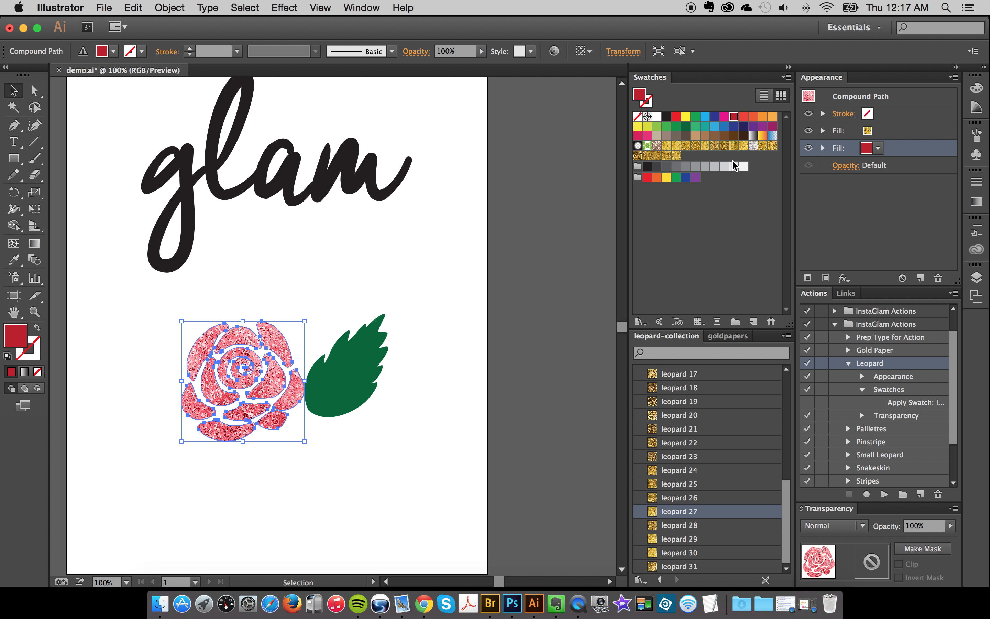
{"action": "left_click", "coordinate": [684, 118]}
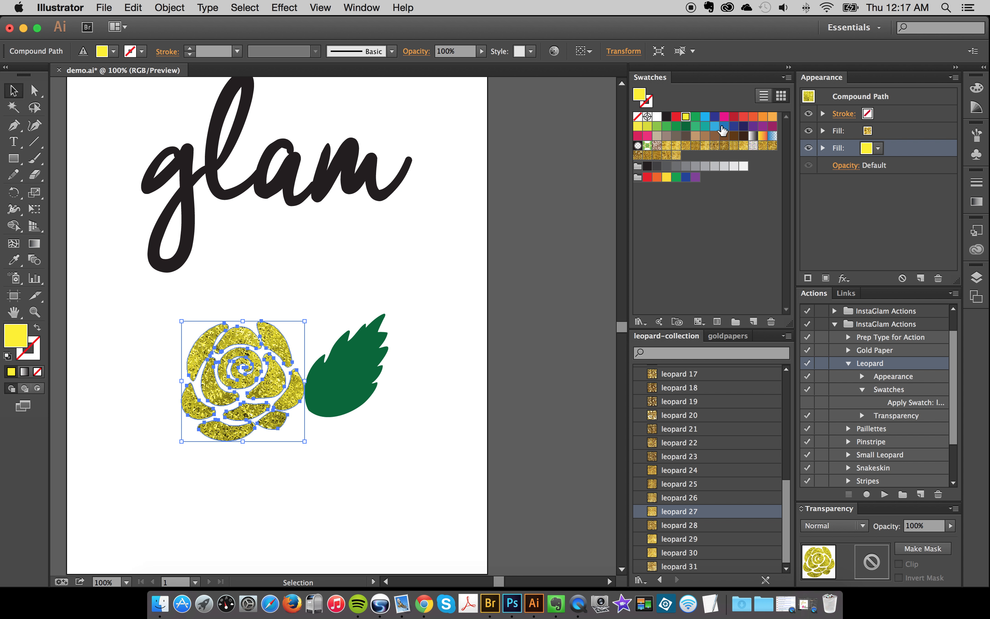
{"action": "left_click", "coordinate": [648, 136]}
{"action": "left_click", "coordinate": [477, 266]}
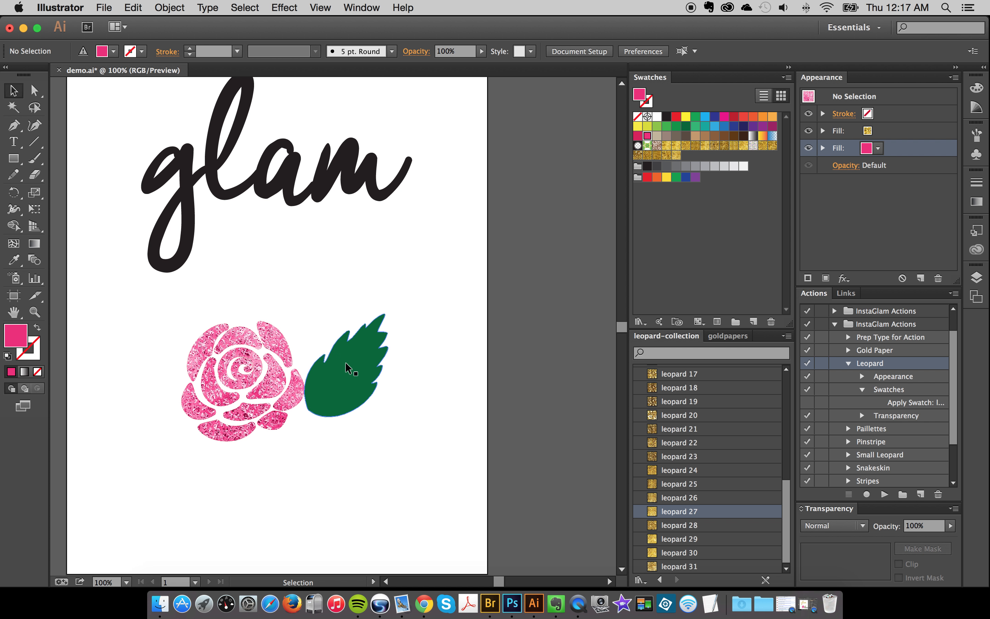
- Select the green leaf's fill and run the Gold Paper action from InstaGlam Actions on it
{"action": "left_click", "coordinate": [350, 391]}
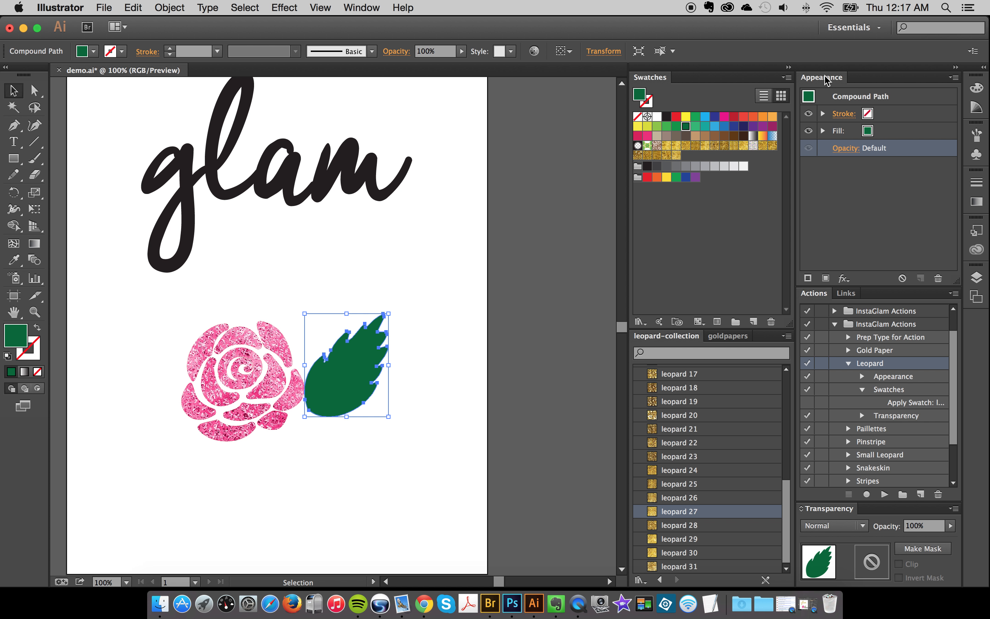
{"action": "left_click", "coordinate": [884, 134]}
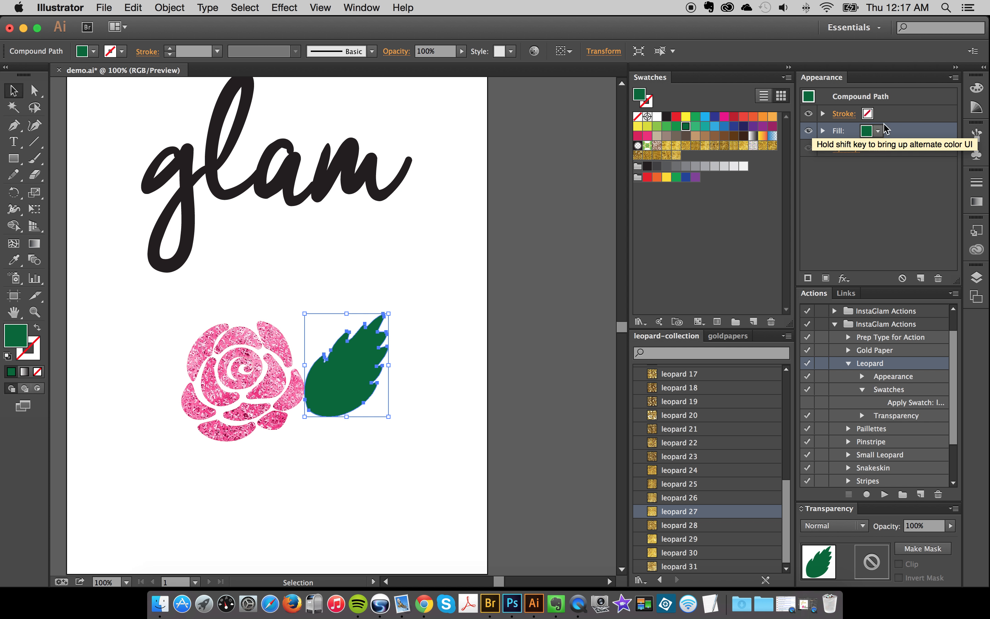
{"action": "left_click", "coordinate": [893, 116]}
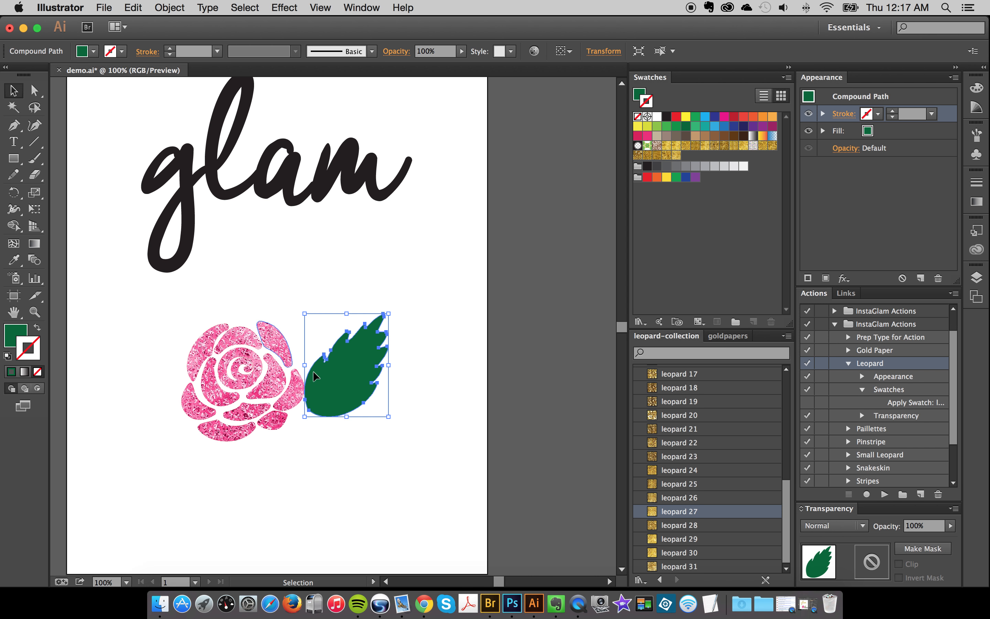
{"action": "left_click", "coordinate": [426, 392]}
{"action": "left_click", "coordinate": [344, 380]}
{"action": "left_click", "coordinate": [901, 135]}
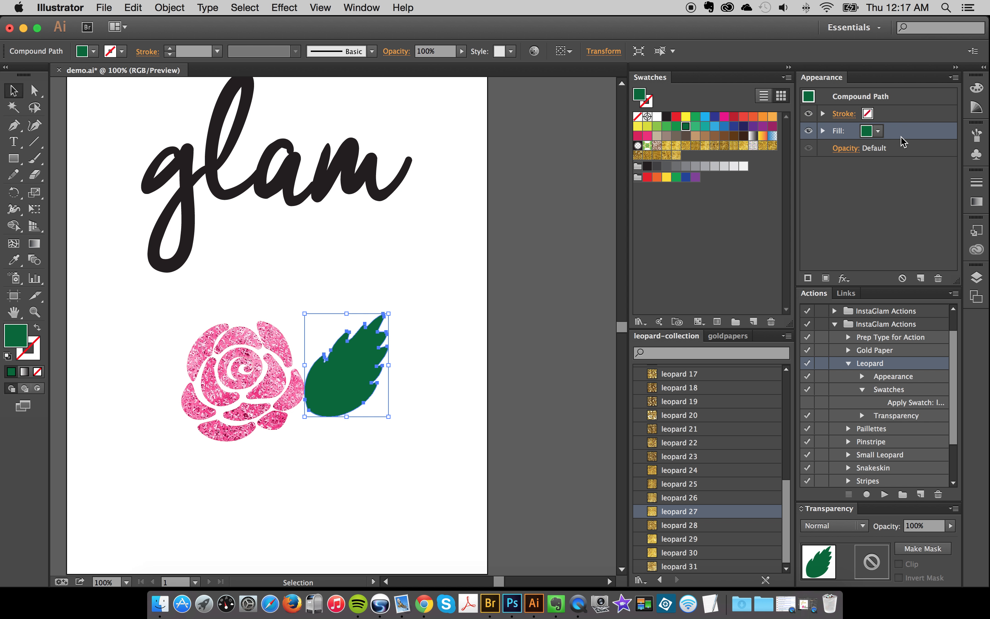
{"action": "left_click", "coordinate": [886, 351]}
{"action": "left_click", "coordinate": [884, 494]}
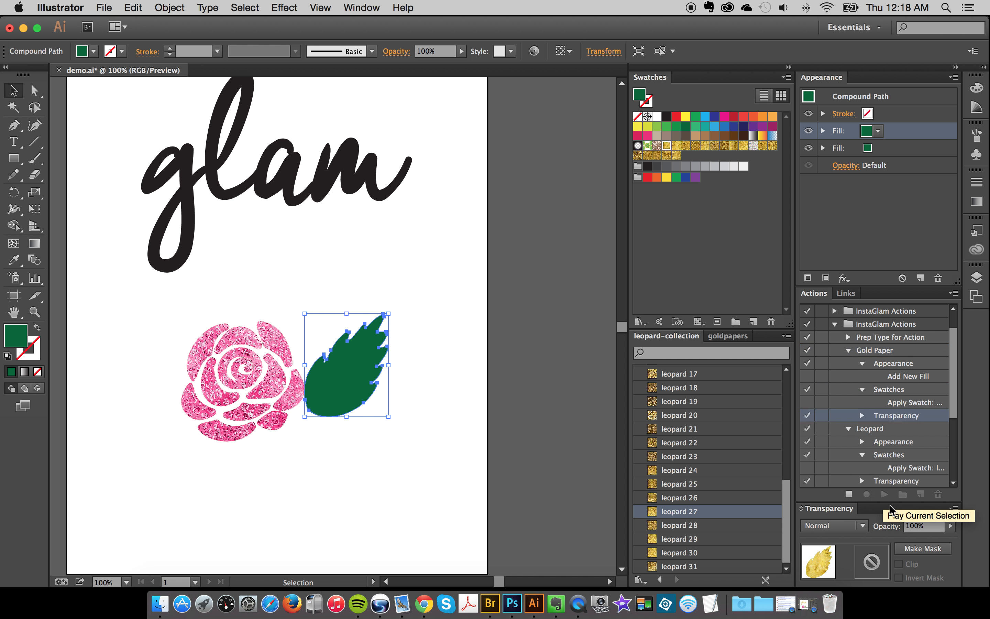
{"action": "left_click", "coordinate": [487, 359]}
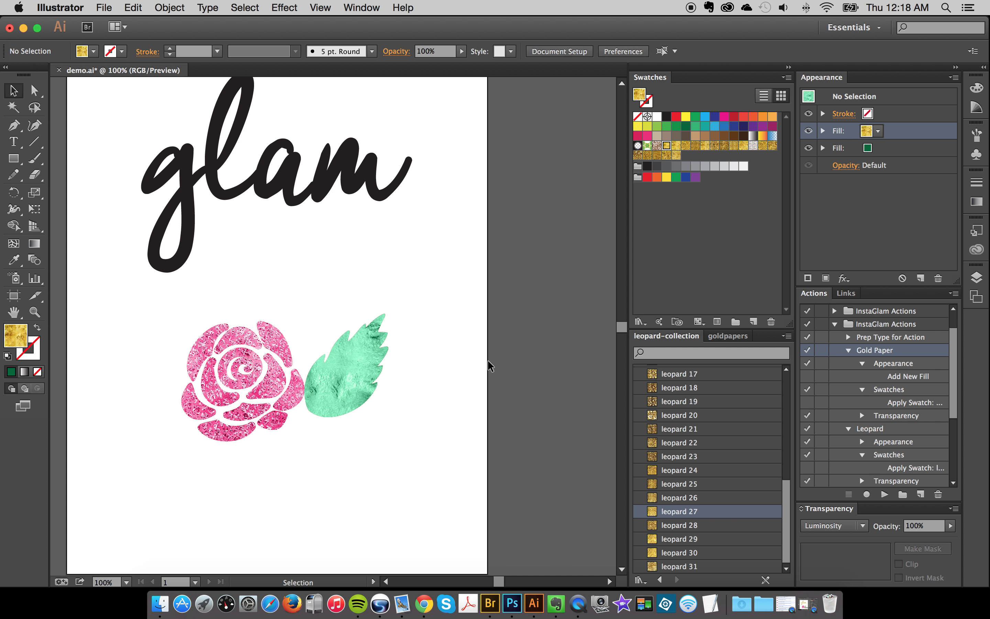
- Try the leopard 3, leopard 8 and leopard 24 swatches as the leaf's texture fill
{"action": "left_click_drag", "start_coordinate": [436, 331], "coordinate": [352, 435]}
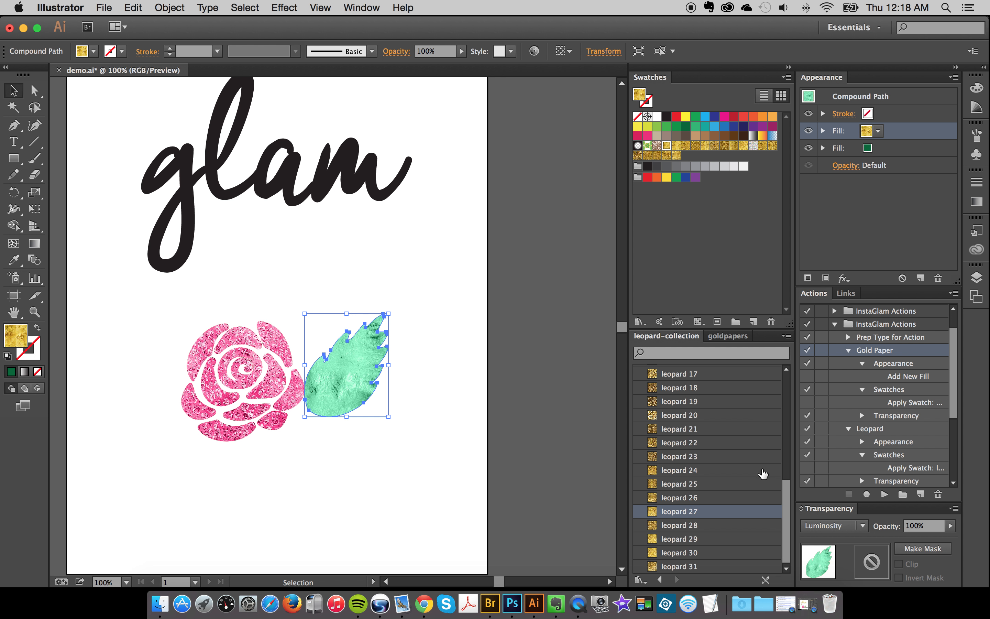
{"action": "scroll", "coordinate": [741, 491], "scroll_direction": "up", "scroll_amount": 10}
{"action": "left_click", "coordinate": [691, 442]}
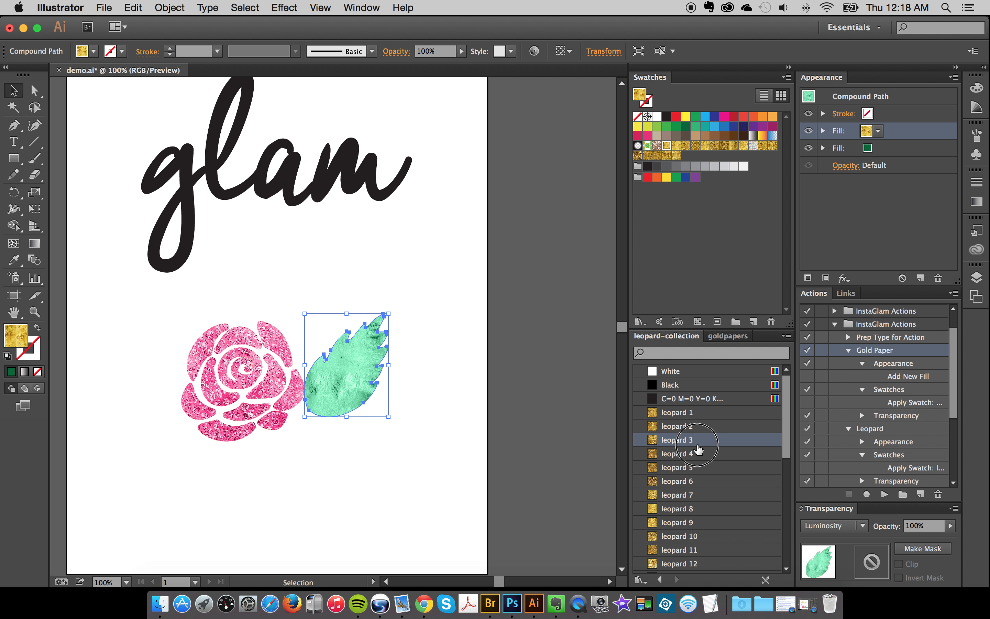
{"action": "left_click", "coordinate": [693, 507]}
{"action": "scroll", "coordinate": [696, 510], "scroll_direction": "down", "scroll_amount": 5}
{"action": "left_click", "coordinate": [714, 535]}
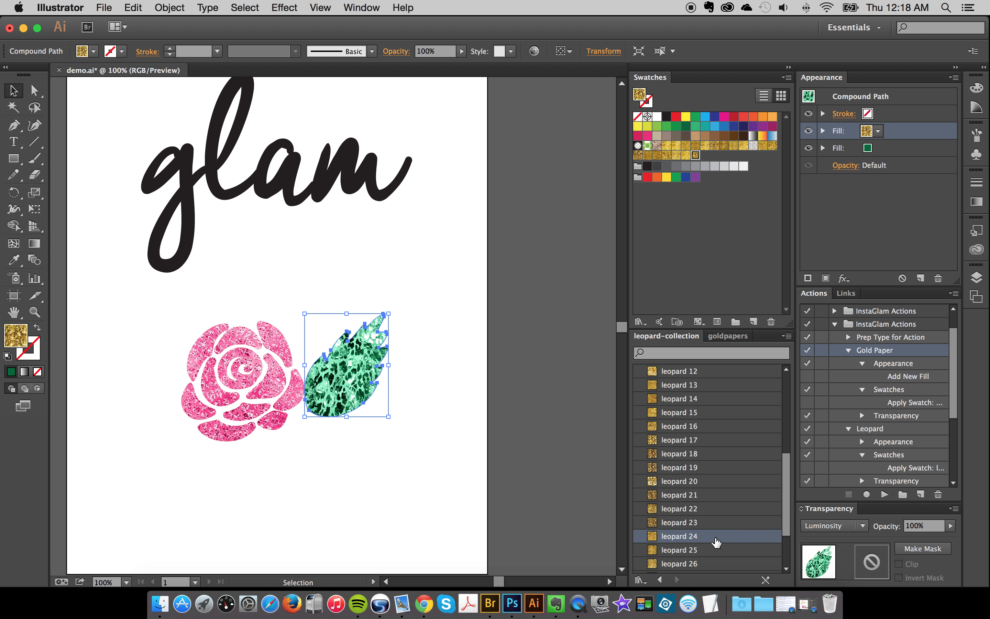
- Try the gold paper 2 and gold paper 9 swatches from the goldpapers library as the leaf's texture fill
{"action": "left_click", "coordinate": [728, 336]}
{"action": "left_click", "coordinate": [712, 426]}
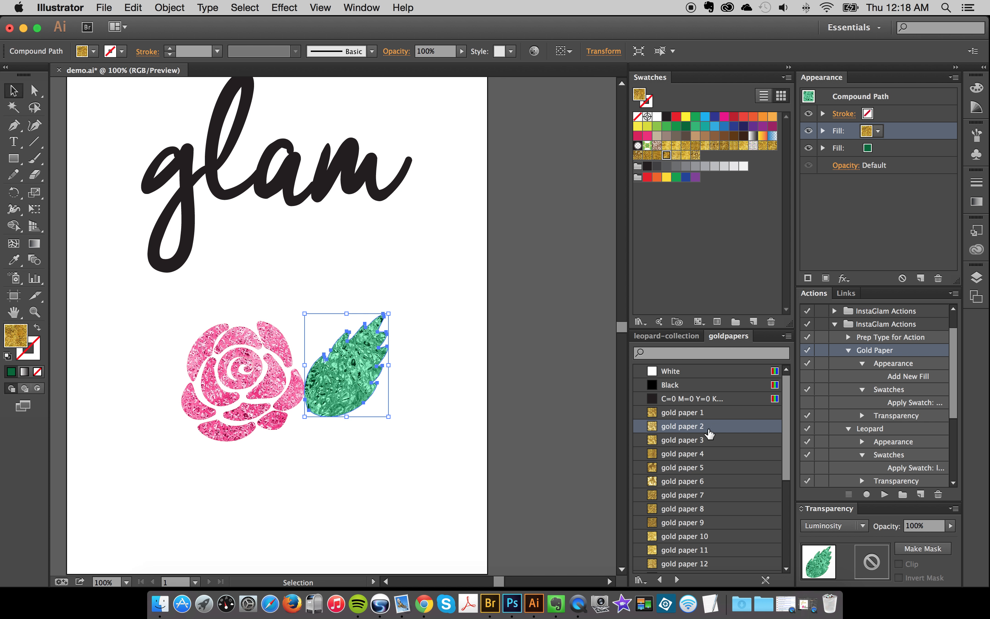
{"action": "scroll", "coordinate": [710, 518], "scroll_direction": "down", "scroll_amount": 4}
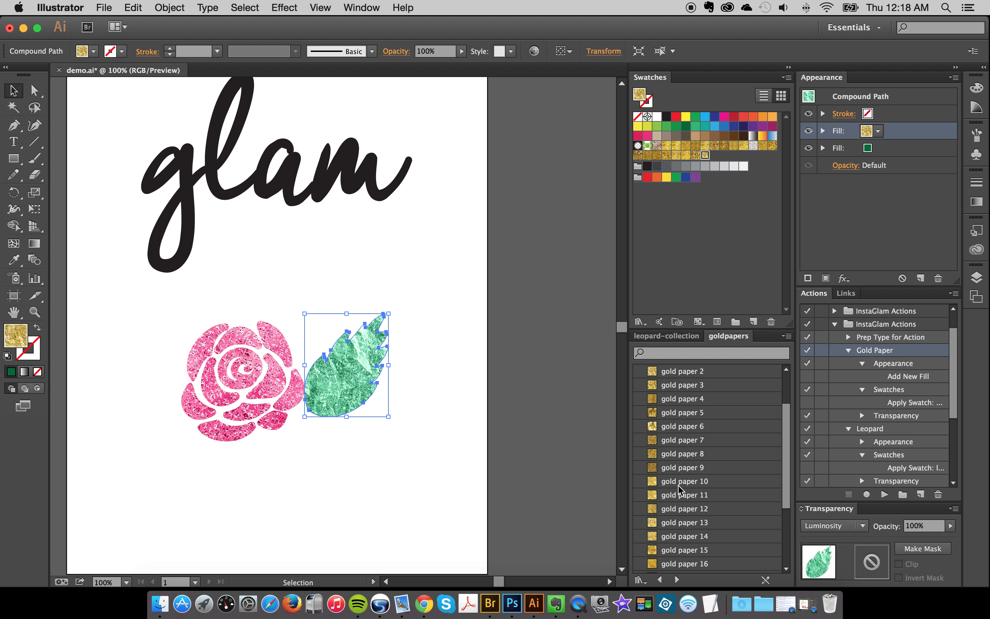
{"action": "left_click", "coordinate": [714, 468]}
{"action": "left_click", "coordinate": [408, 405]}
{"action": "left_click", "coordinate": [368, 390]}
- Load the zebra-collection swatch library from The Collections folder in InstaGlam-Illustrator on the Desktop and show it as a small list
{"action": "left_click", "coordinate": [641, 580]}
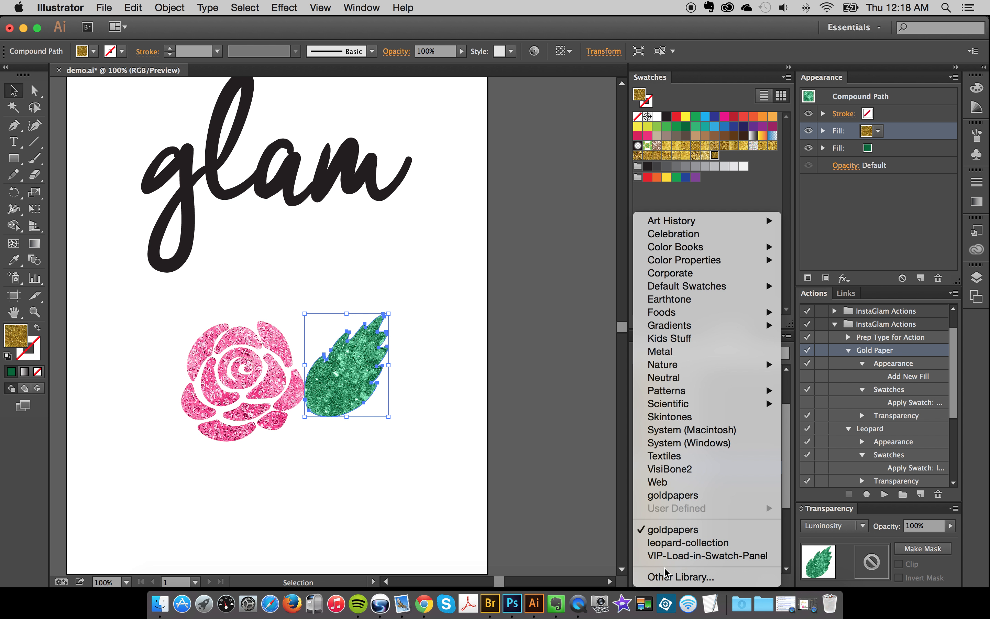
{"action": "left_click", "coordinate": [678, 577]}
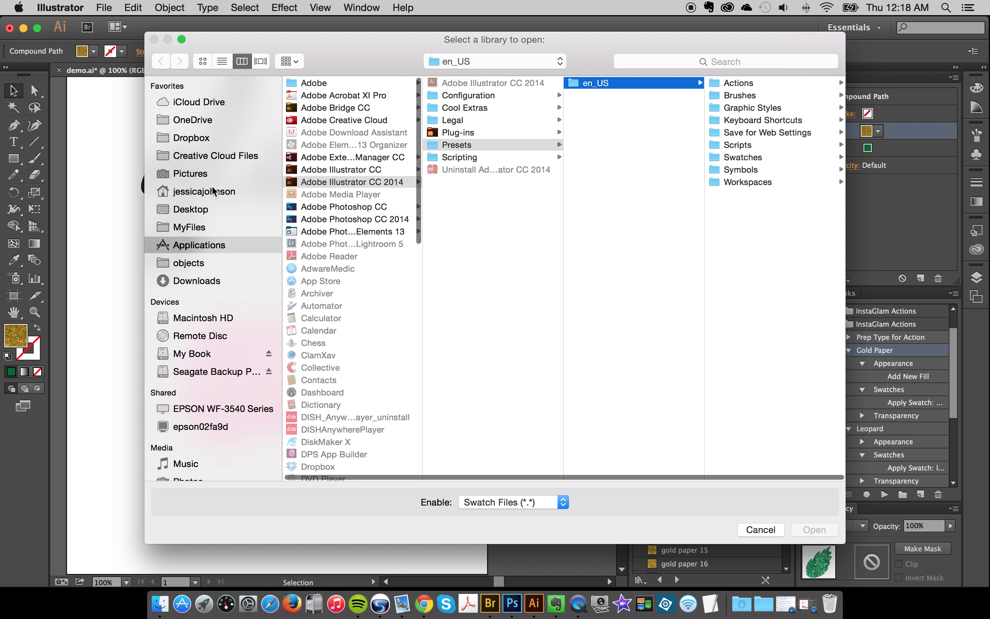
{"action": "left_click", "coordinate": [219, 209]}
{"action": "left_click", "coordinate": [340, 109]}
{"action": "left_click", "coordinate": [482, 108]}
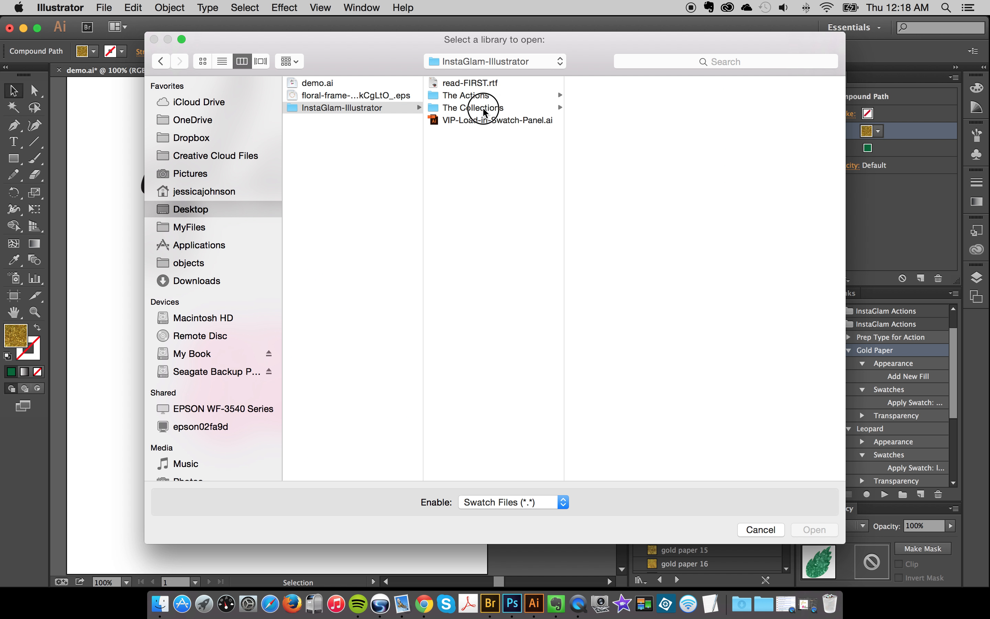
{"action": "left_click", "coordinate": [606, 170]}
{"action": "left_click", "coordinate": [812, 530]}
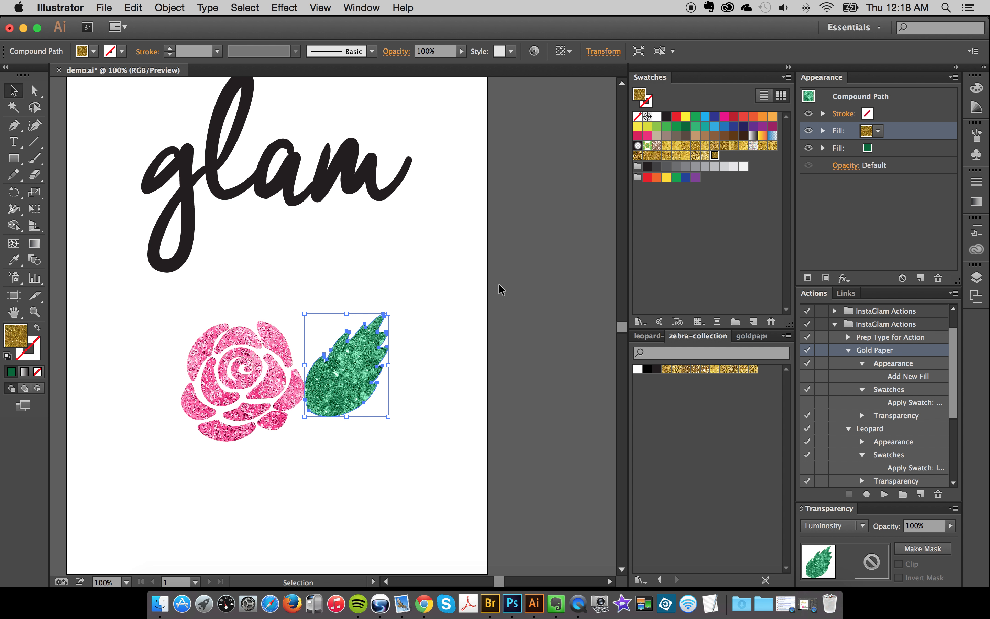
{"action": "left_click", "coordinate": [786, 335]}
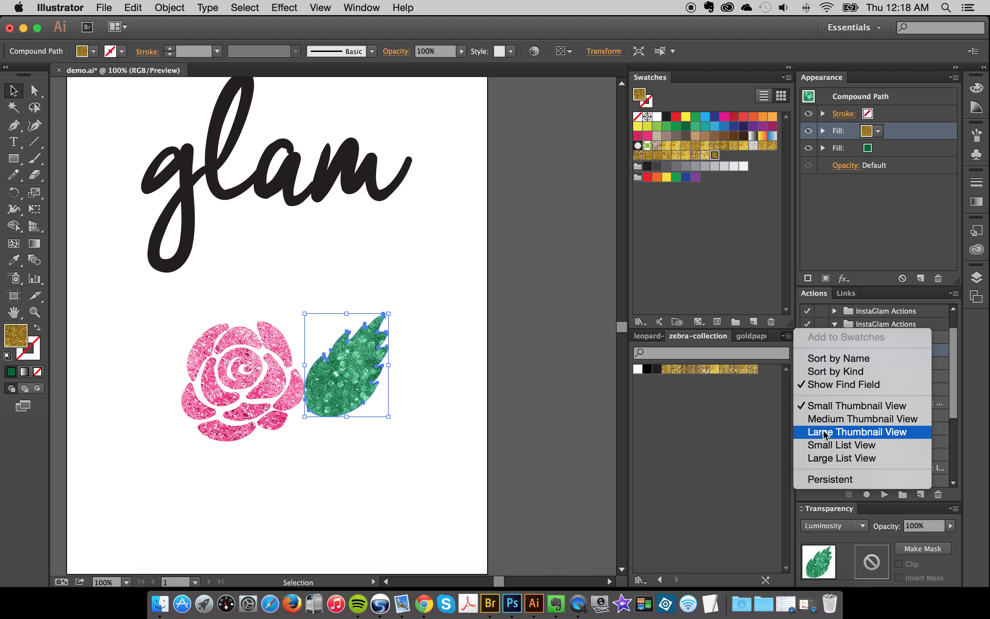
{"action": "left_click", "coordinate": [822, 445]}
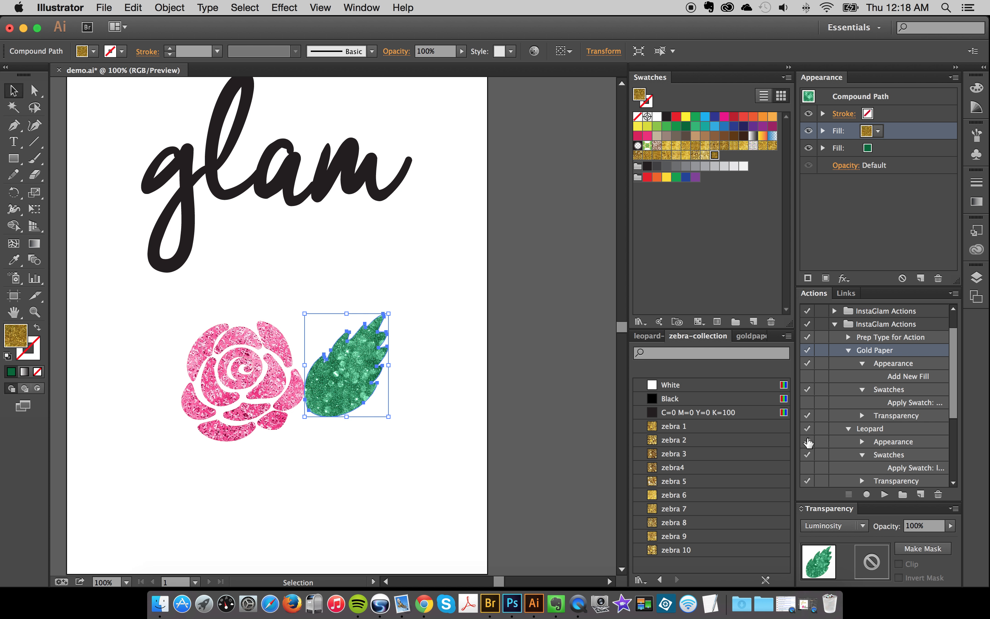
- Set the leaf's texture fill to the zebra 6 swatch after trying zebra 1 through zebra 4, and deselect the leaf
{"action": "left_click", "coordinate": [687, 428]}
{"action": "left_click", "coordinate": [687, 440]}
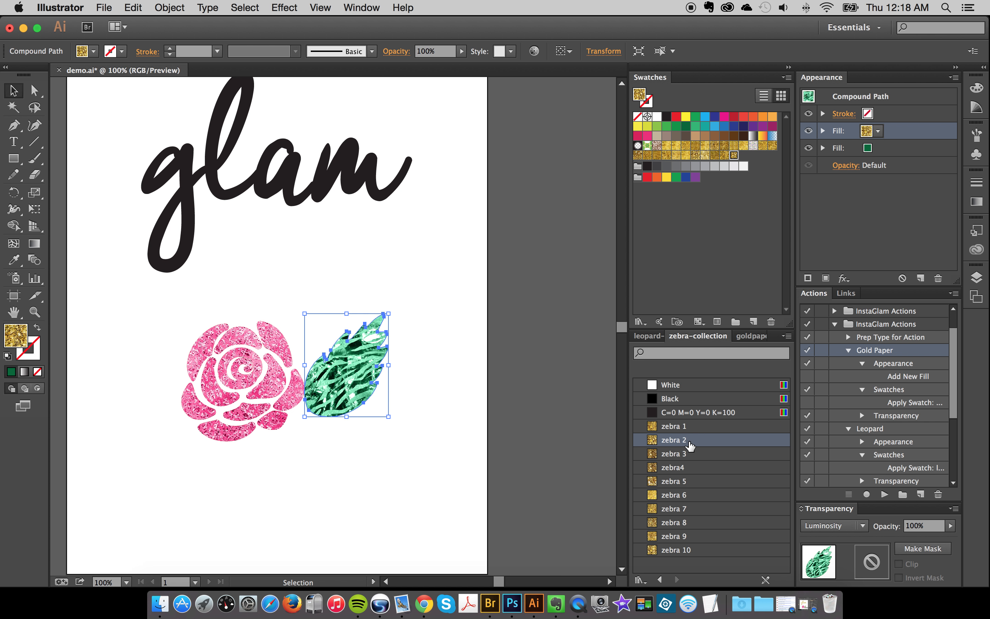
{"action": "left_click", "coordinate": [694, 453]}
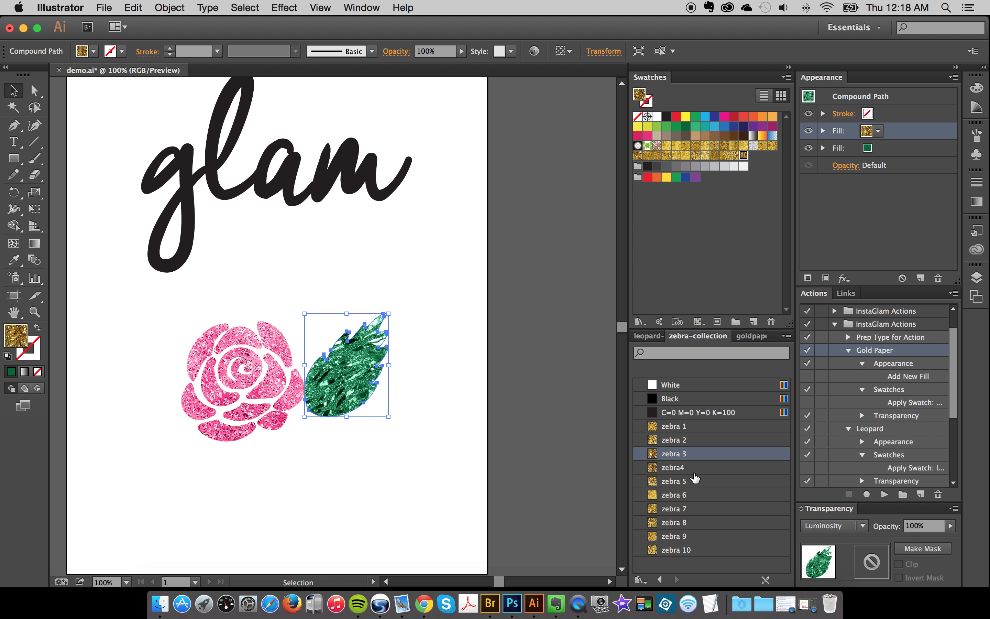
{"action": "left_click", "coordinate": [700, 468]}
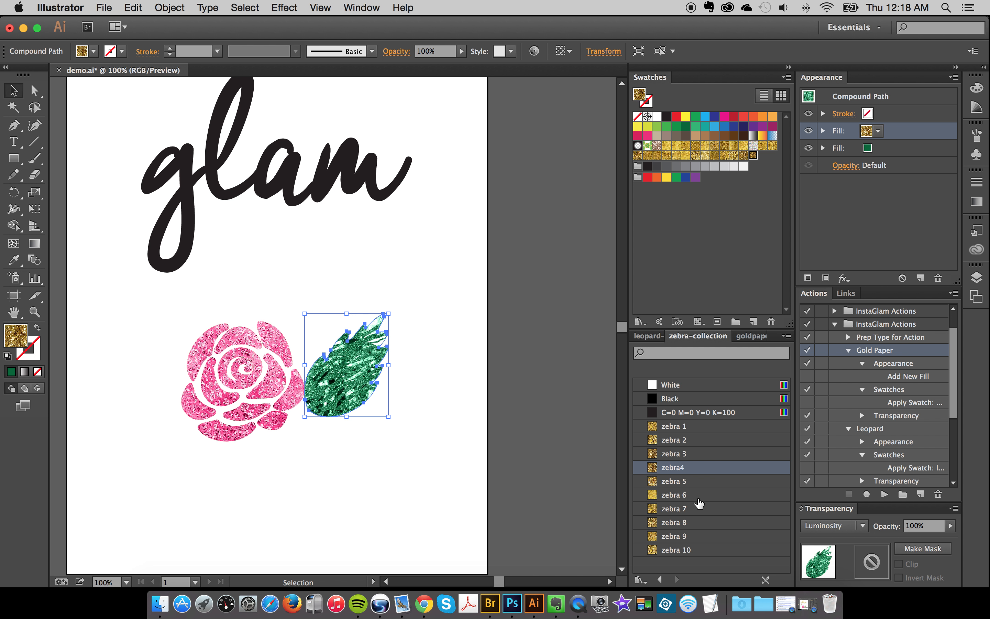
{"action": "left_click", "coordinate": [699, 495]}
{"action": "left_click", "coordinate": [459, 365]}
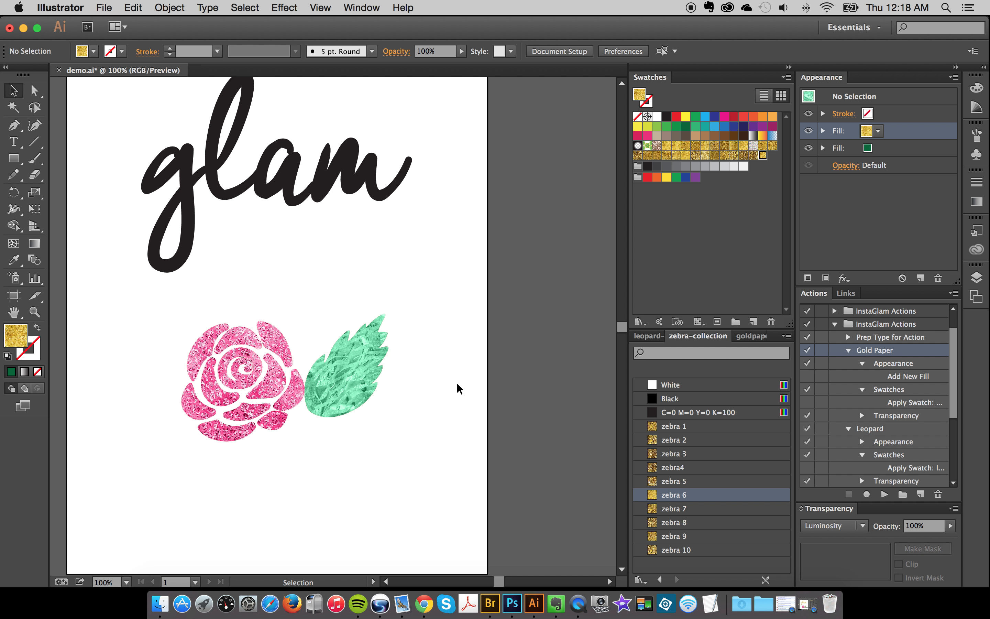
- Collapse the Gold Paper and Leopard actions to shorten the InstaGlam Actions list
{"action": "scroll", "coordinate": [456, 382], "scroll_direction": "left", "scroll_amount": 5}
{"action": "scroll", "coordinate": [456, 382], "scroll_direction": "up", "scroll_amount": 2}
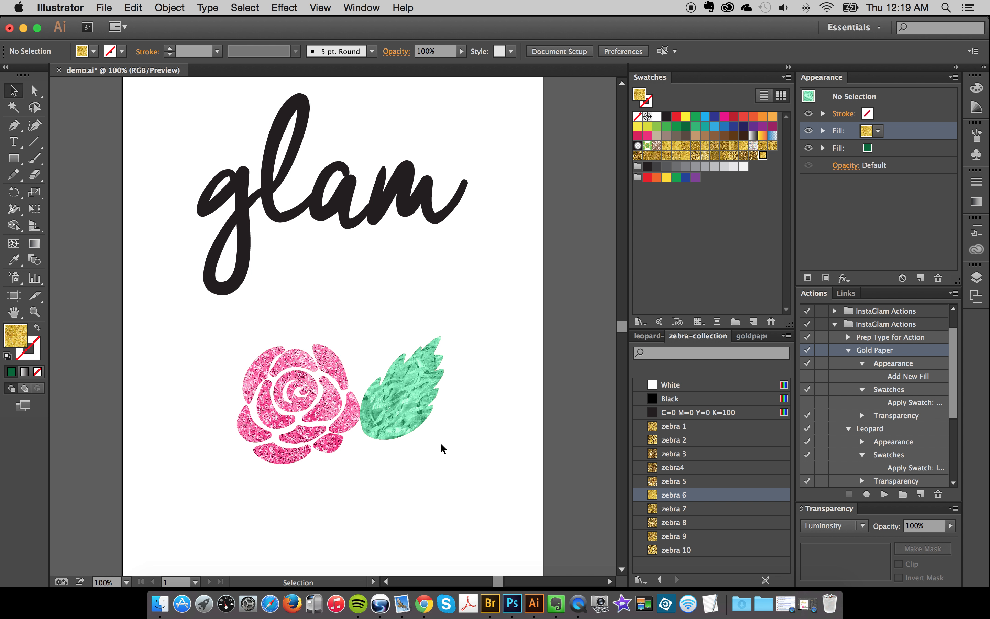
{"action": "scroll", "coordinate": [438, 390], "scroll_direction": "up", "scroll_amount": 3}
{"action": "scroll", "coordinate": [437, 390], "scroll_direction": "left", "scroll_amount": 1}
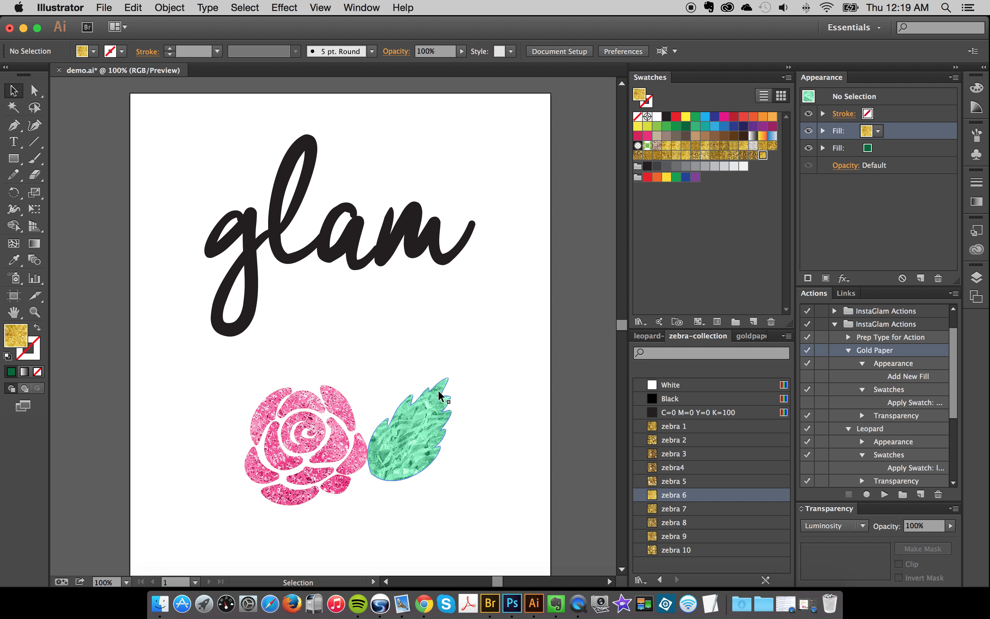
{"action": "left_click", "coordinate": [849, 350]}
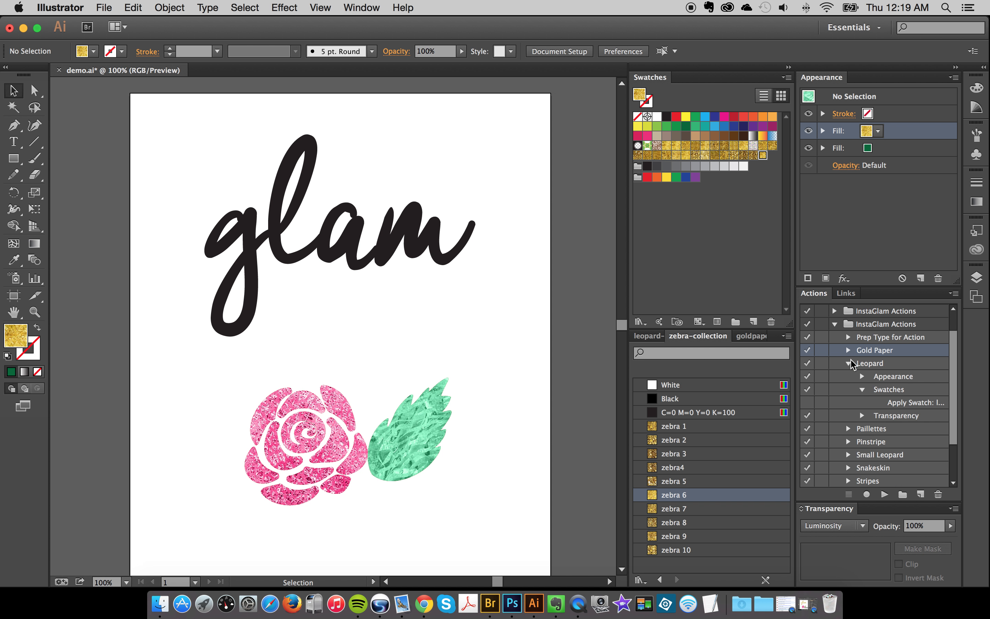
{"action": "left_click", "coordinate": [849, 363]}
- Fill the "glam" lettering with magenta and run the Prep Type for Action action on it
{"action": "left_click", "coordinate": [331, 237]}
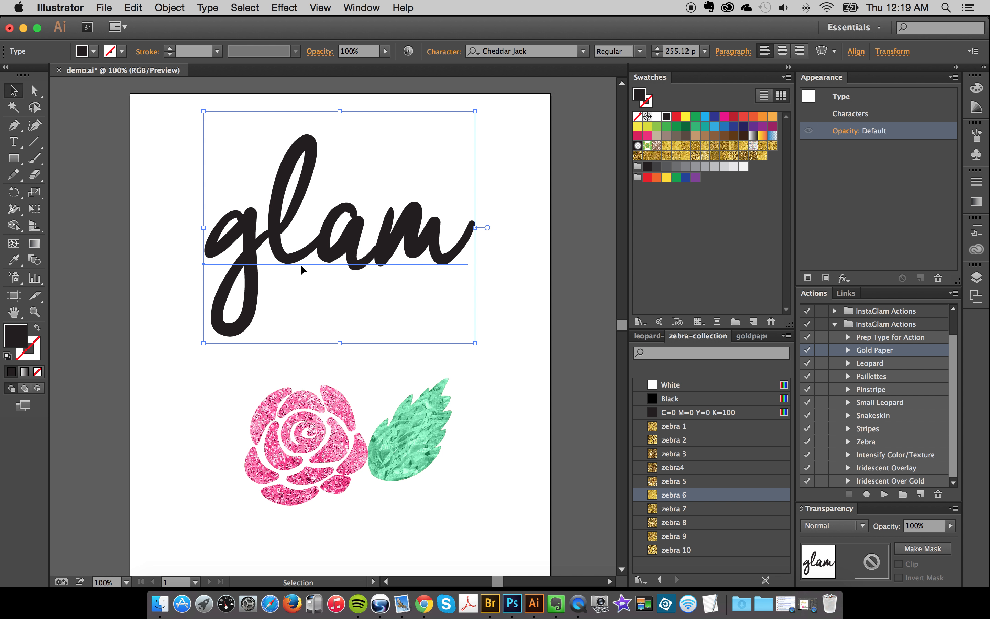
{"action": "left_click", "coordinate": [725, 118]}
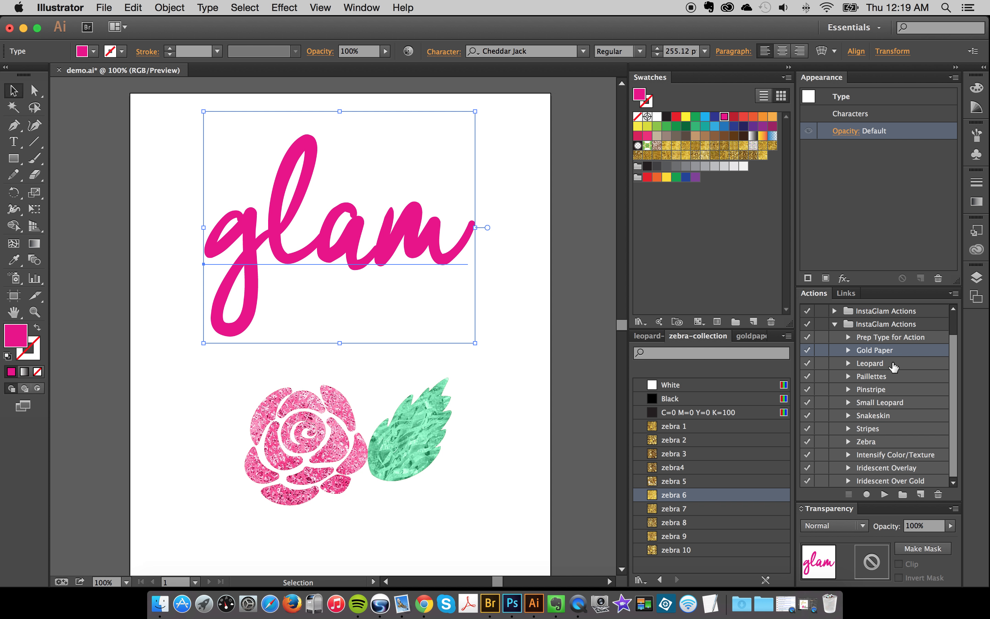
{"action": "left_click", "coordinate": [891, 340]}
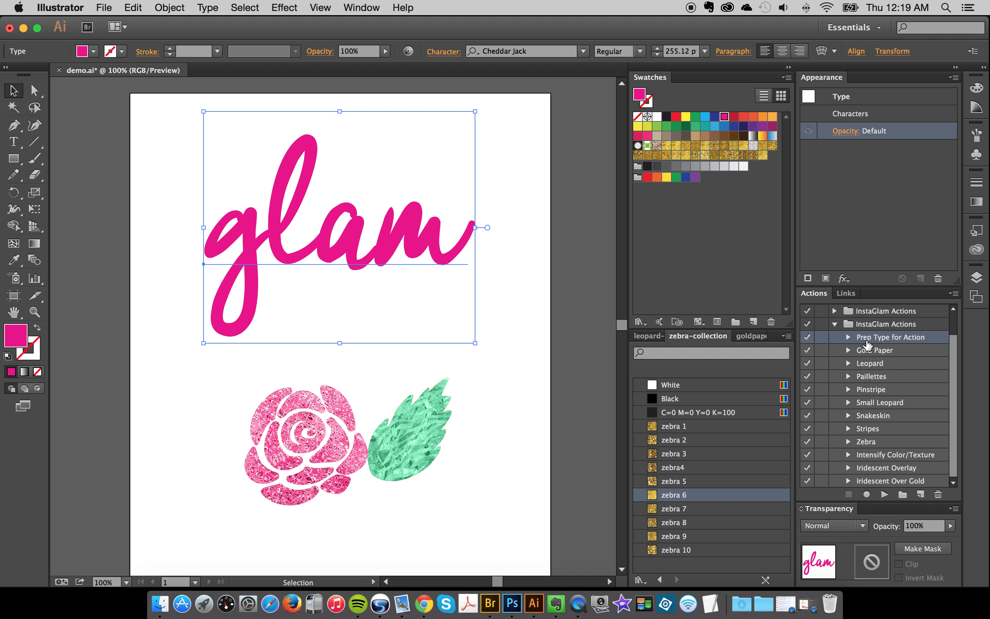
{"action": "left_click", "coordinate": [883, 495]}
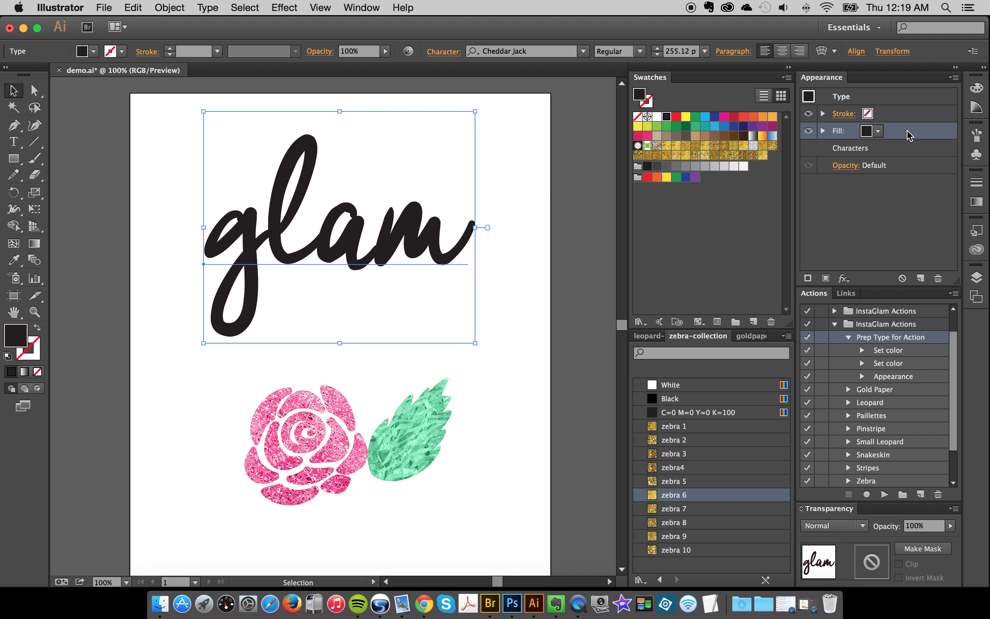
- Set the prepared lettering's appearance fill to pink and run the Gold Paper action on it
{"action": "left_click", "coordinate": [647, 135]}
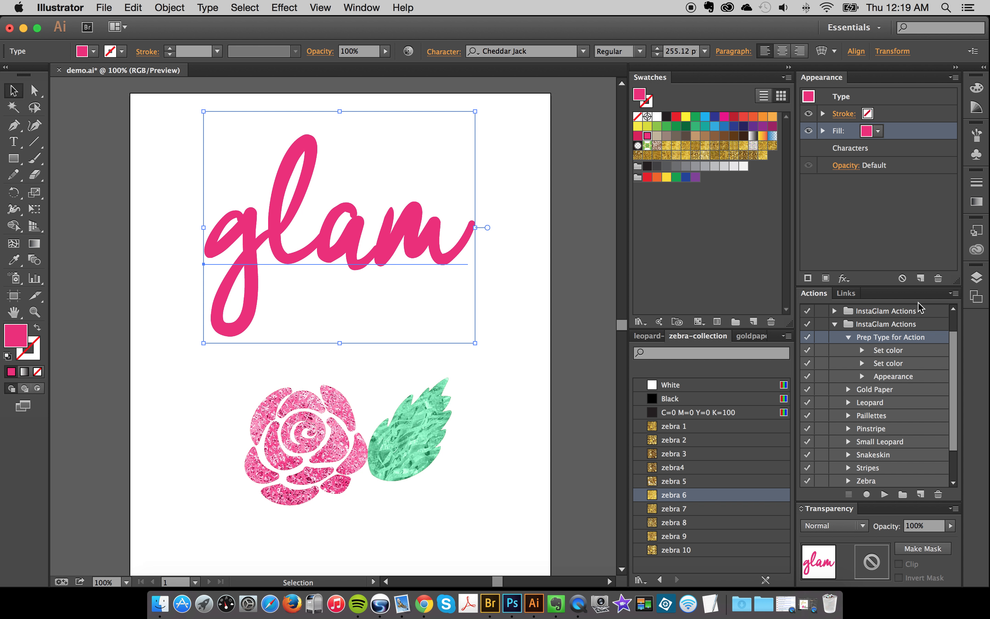
{"action": "left_click", "coordinate": [886, 396]}
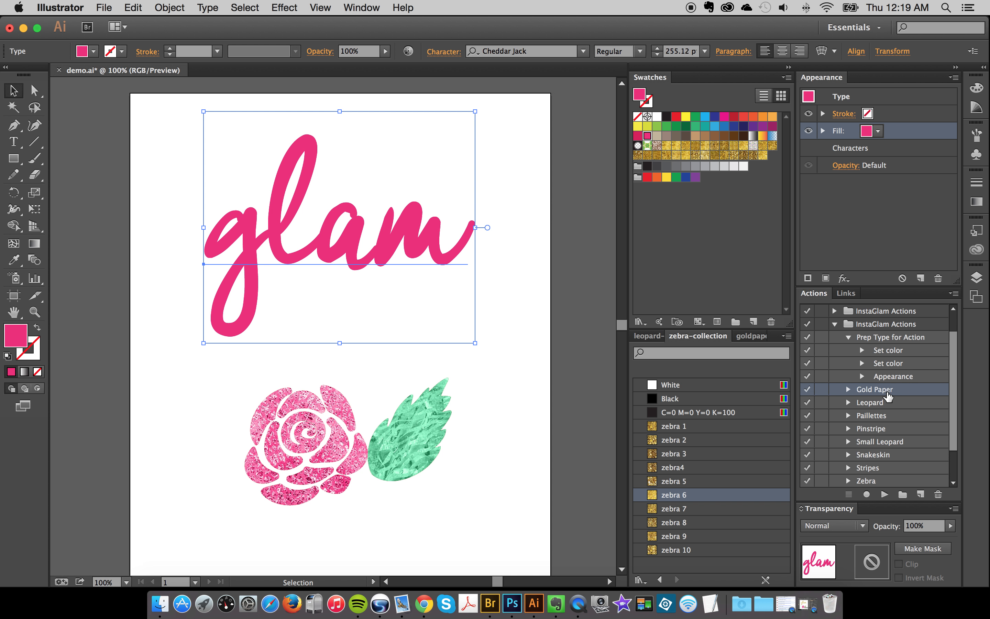
{"action": "left_click", "coordinate": [884, 494]}
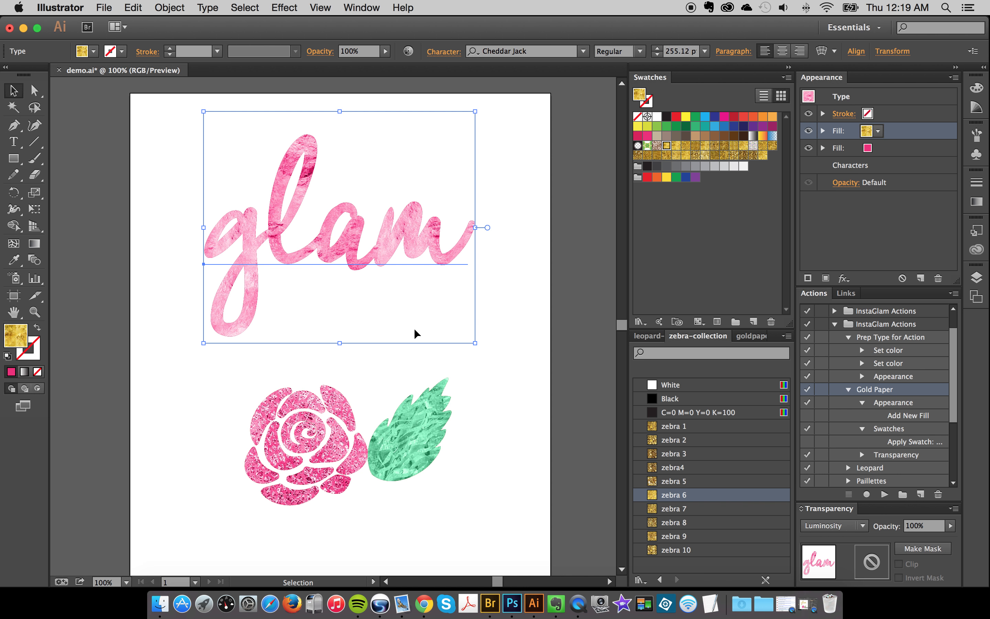
- Set the lettering's texture fill to the zebra 7 swatch after trying the zebra 1 through zebra 6 swatches
{"action": "left_click", "coordinate": [687, 441]}
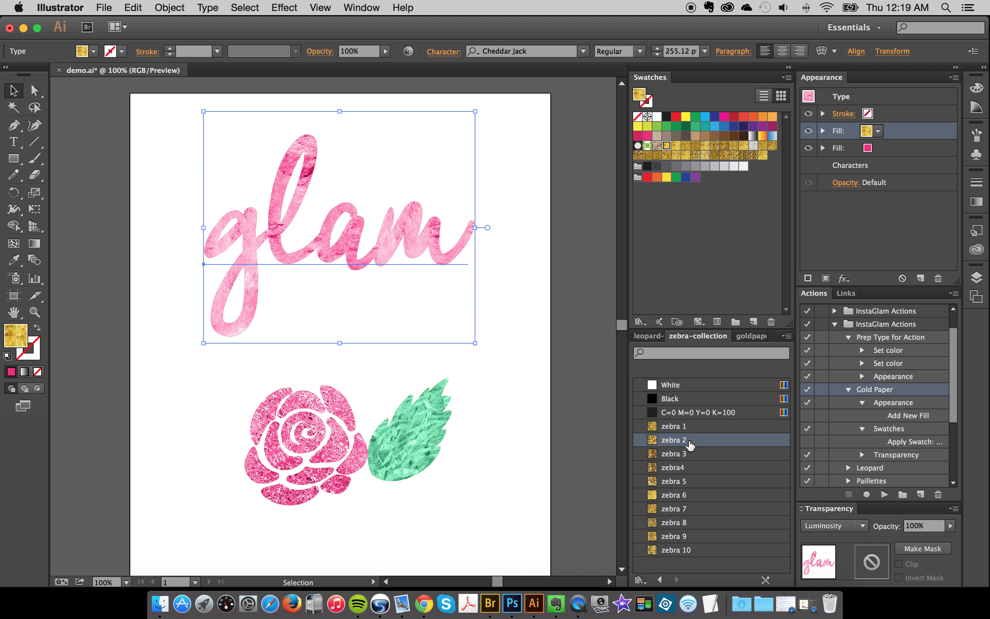
{"action": "left_click", "coordinate": [692, 470]}
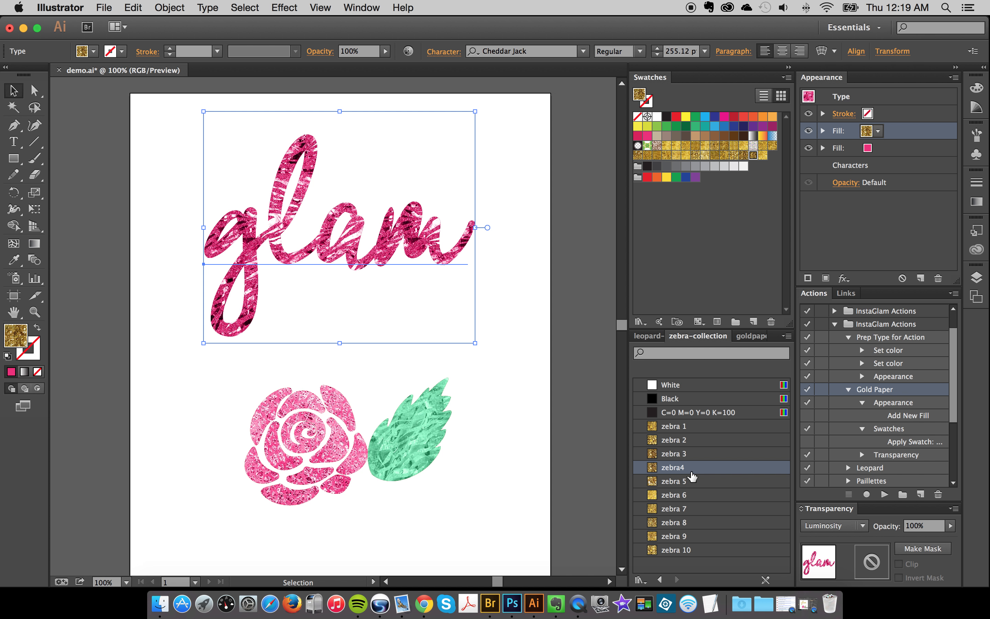
{"action": "left_click", "coordinate": [689, 430]}
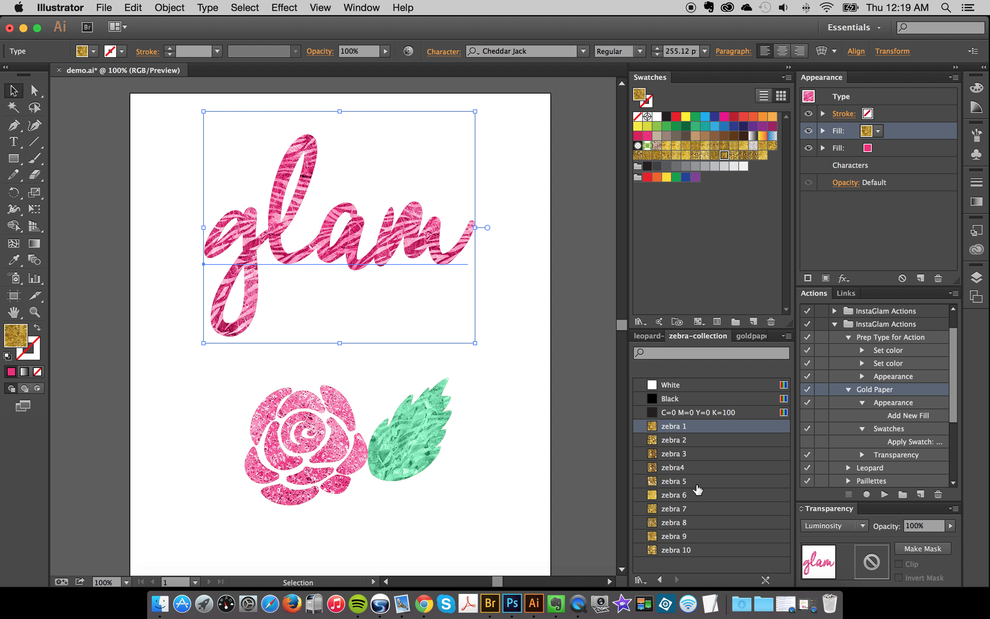
{"action": "left_click", "coordinate": [690, 445]}
{"action": "left_click", "coordinate": [689, 453]}
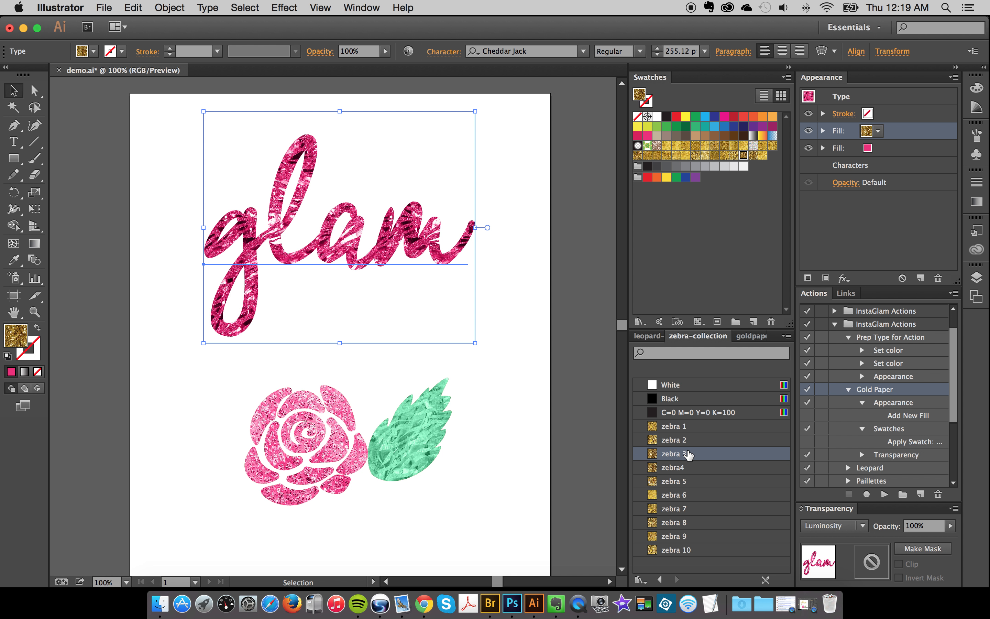
{"action": "left_click", "coordinate": [690, 469]}
{"action": "left_click", "coordinate": [692, 483]}
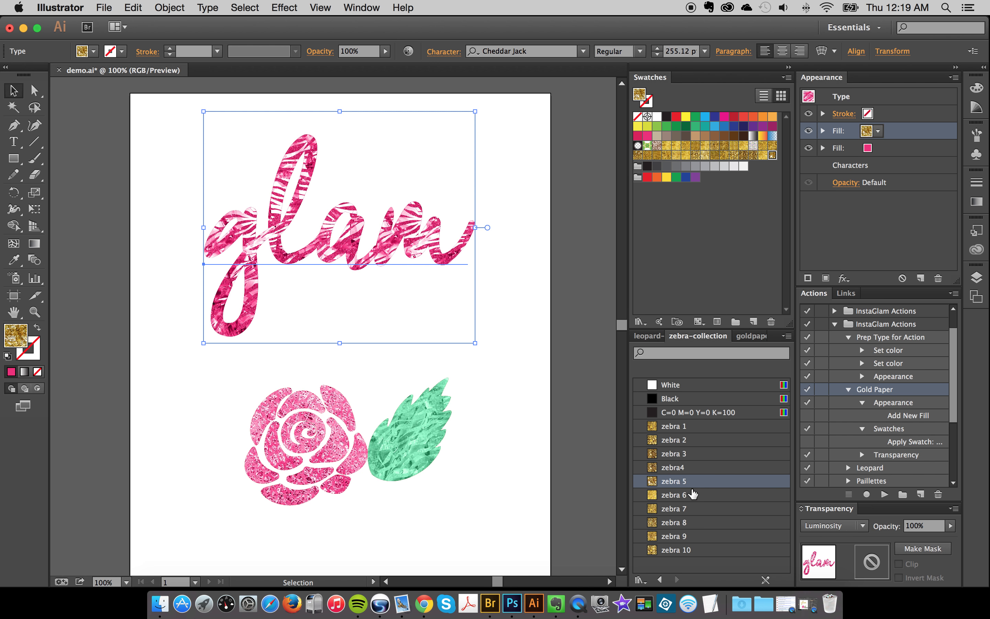
{"action": "left_click", "coordinate": [686, 496]}
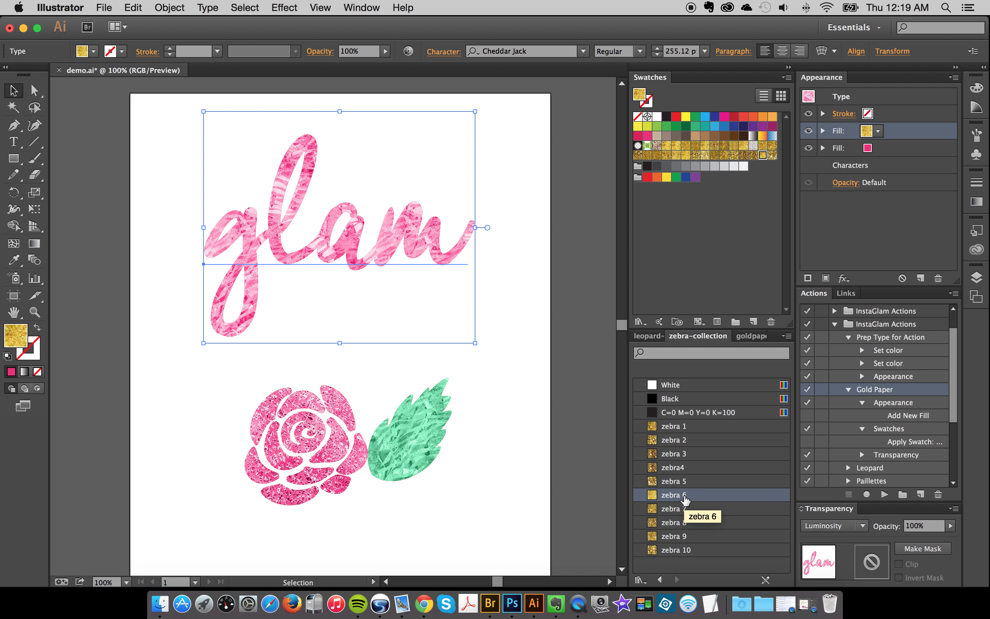
{"action": "left_click", "coordinate": [687, 509]}
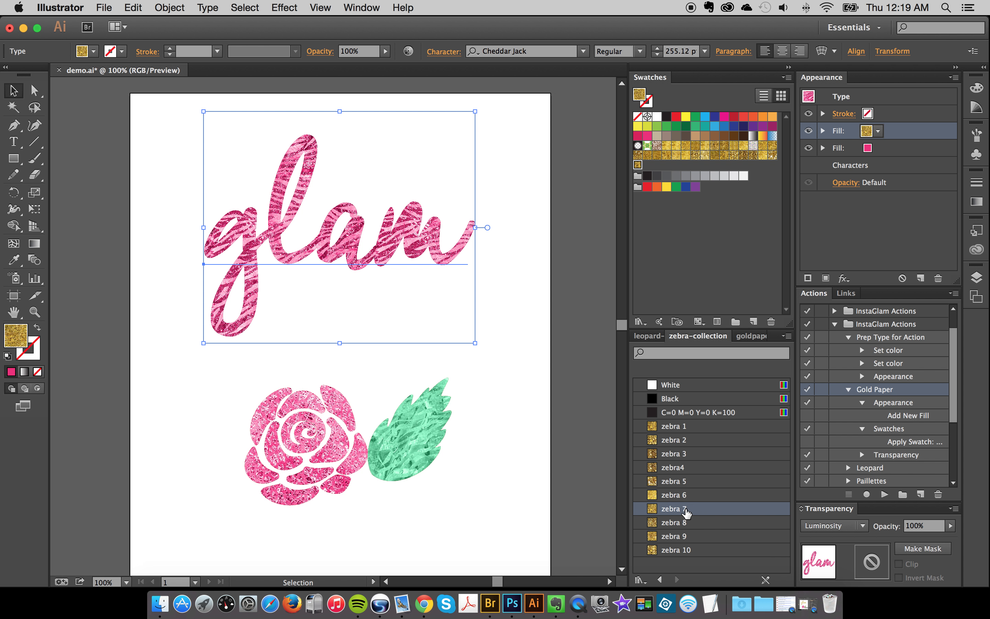
- Replace the word "glam" in the textured lettering with a first name
{"action": "double_click", "coordinate": [310, 221]}
{"action": "key", "text": "super+a"}
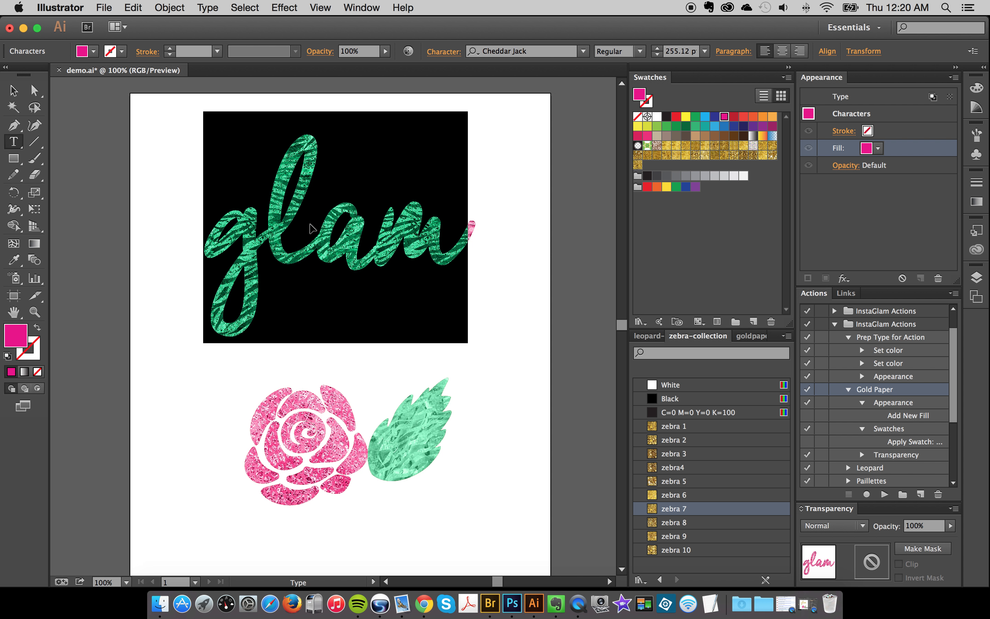
{"action": "type", "text": "jessica"}
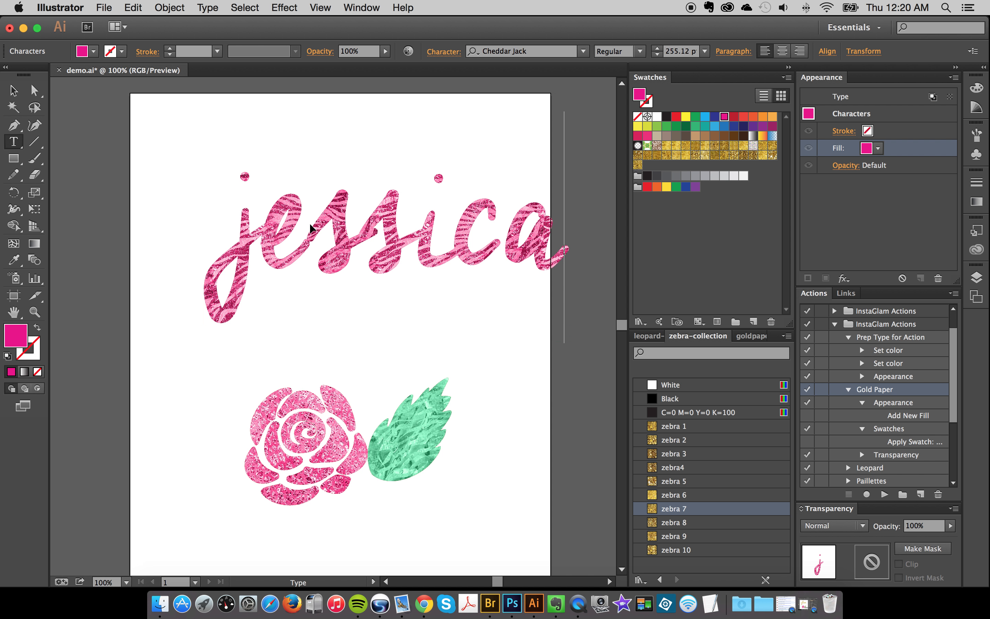
- Replace the lettering's text with "glamddfd" and finish text editing, leaving the type object selected
{"action": "key", "text": "super+a"}
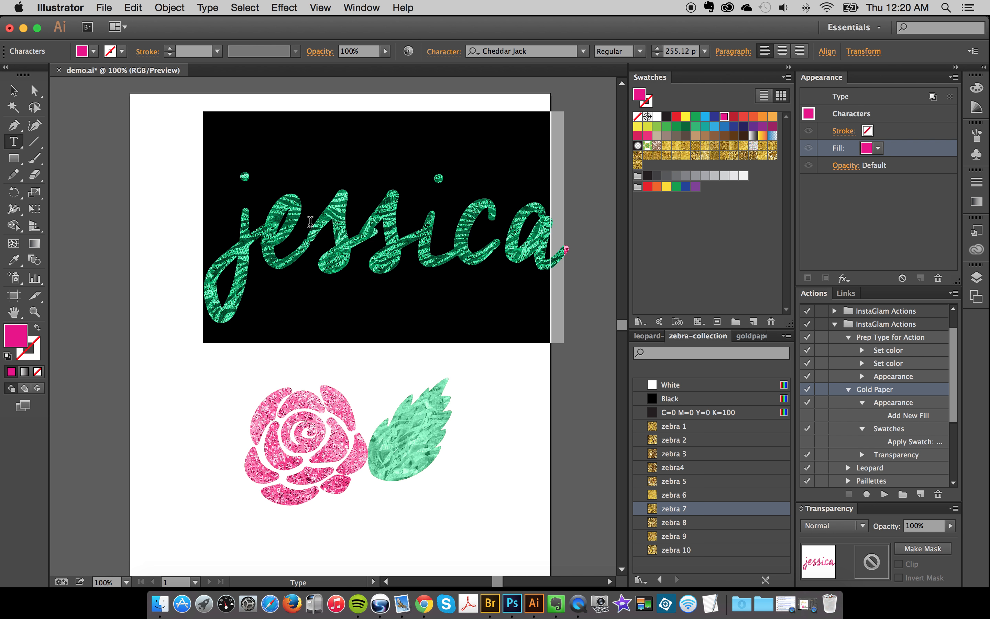
{"action": "type", "text": "glamdalfd"}
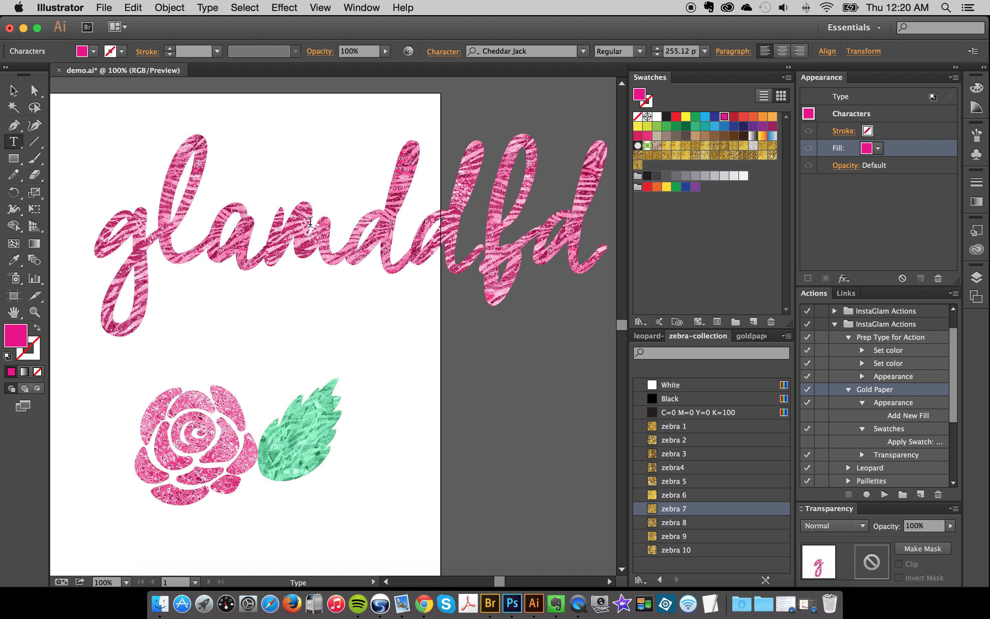
{"action": "left_click", "coordinate": [17, 92]}
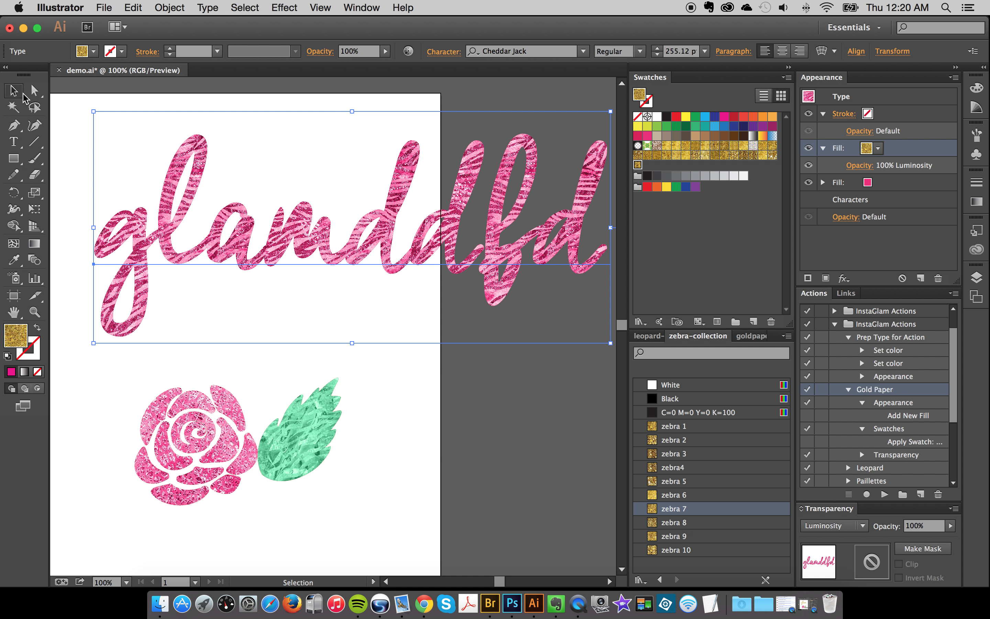
{"action": "scroll", "coordinate": [282, 209], "scroll_direction": "left", "scroll_amount": 2}
{"action": "scroll", "coordinate": [282, 210], "scroll_direction": "left", "scroll_amount": 1}
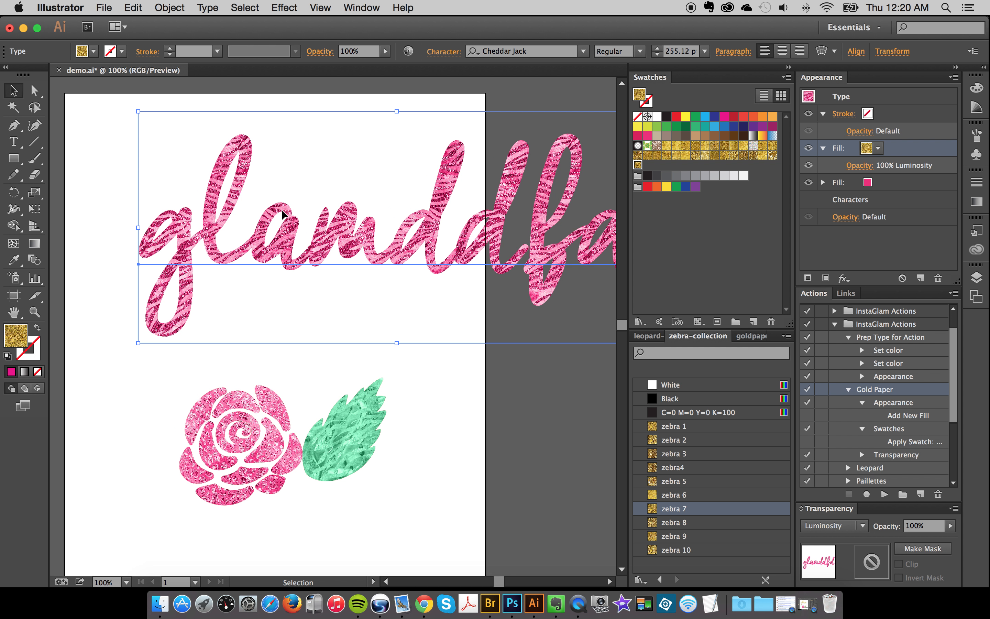
- Replace the lettering's text with "glam" and finish text editing, leaving the type object selected
{"action": "double_click", "coordinate": [330, 241]}
{"action": "key", "text": "ctrl+a"}
{"action": "type", "text": "glam"}
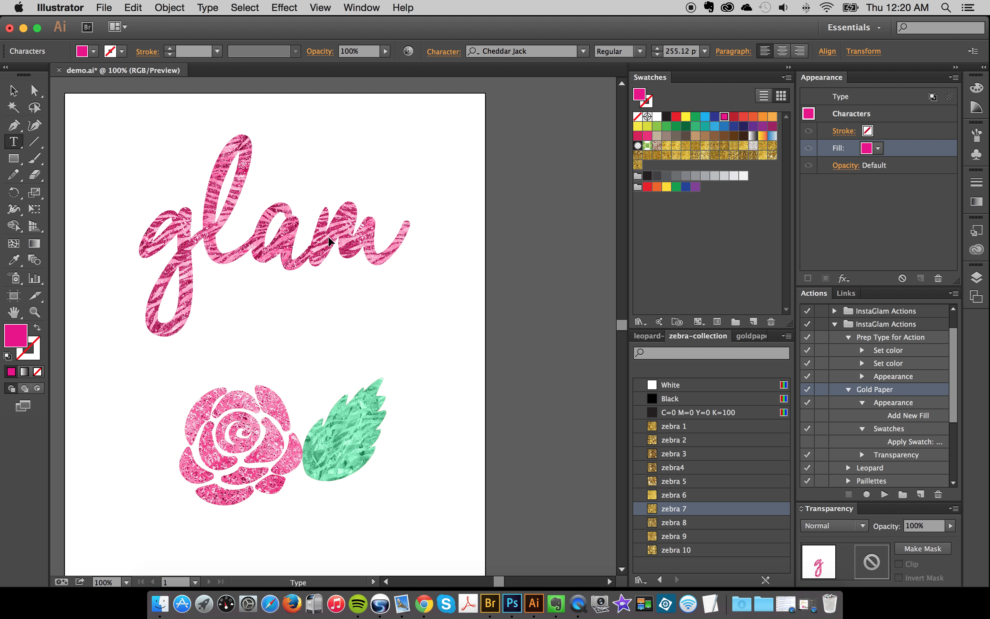
{"action": "left_click", "coordinate": [17, 93]}
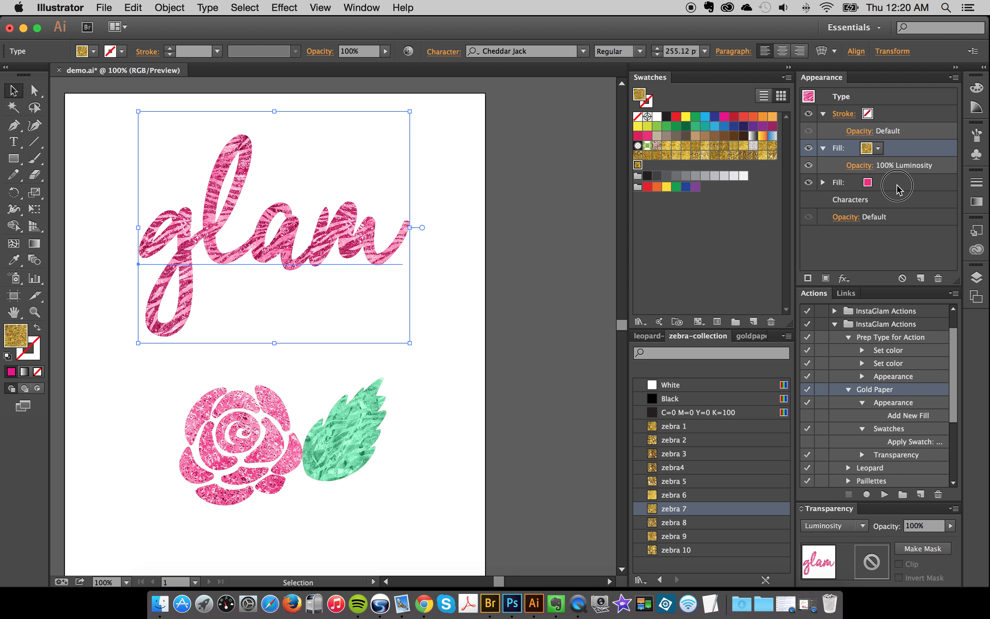
- Set the lettering's base color fill beneath the zebra texture to dark green after trying blue and another green, and deselect it
{"action": "left_click", "coordinate": [836, 188]}
{"action": "left_click", "coordinate": [734, 125]}
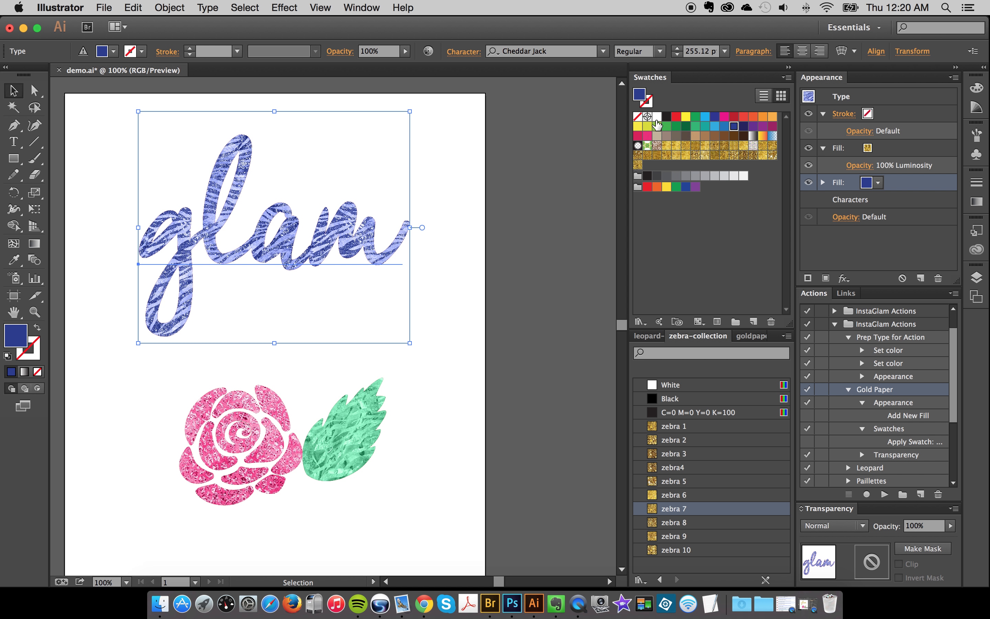
{"action": "left_click", "coordinate": [664, 127]}
{"action": "left_click", "coordinate": [686, 125]}
{"action": "left_click", "coordinate": [515, 213]}
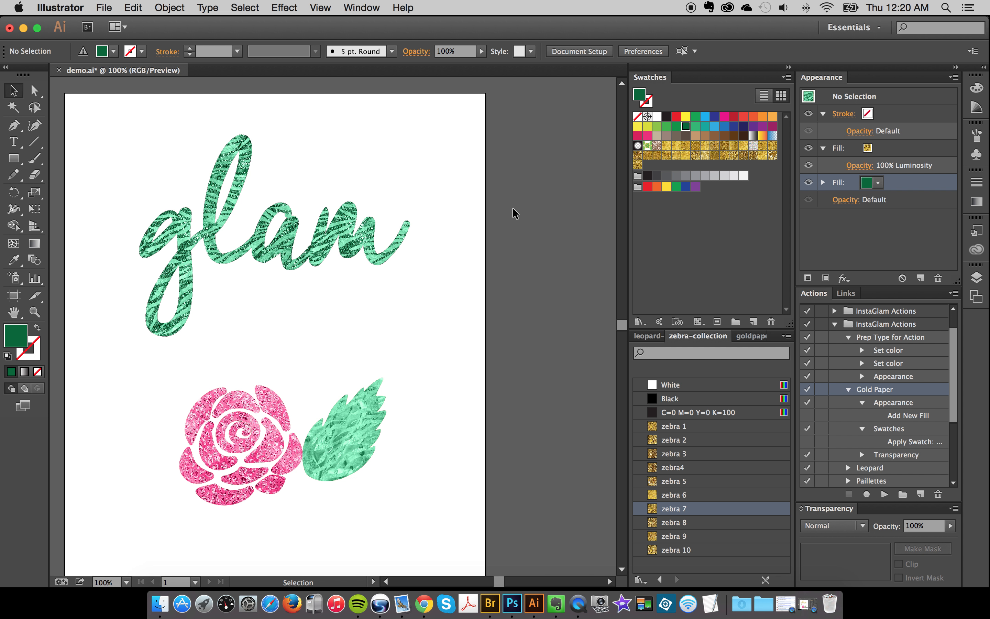
- Collapse the Prep Type for Action and Gold Paper actions and select the Intensify Color/Texture action
{"action": "left_click", "coordinate": [288, 263]}
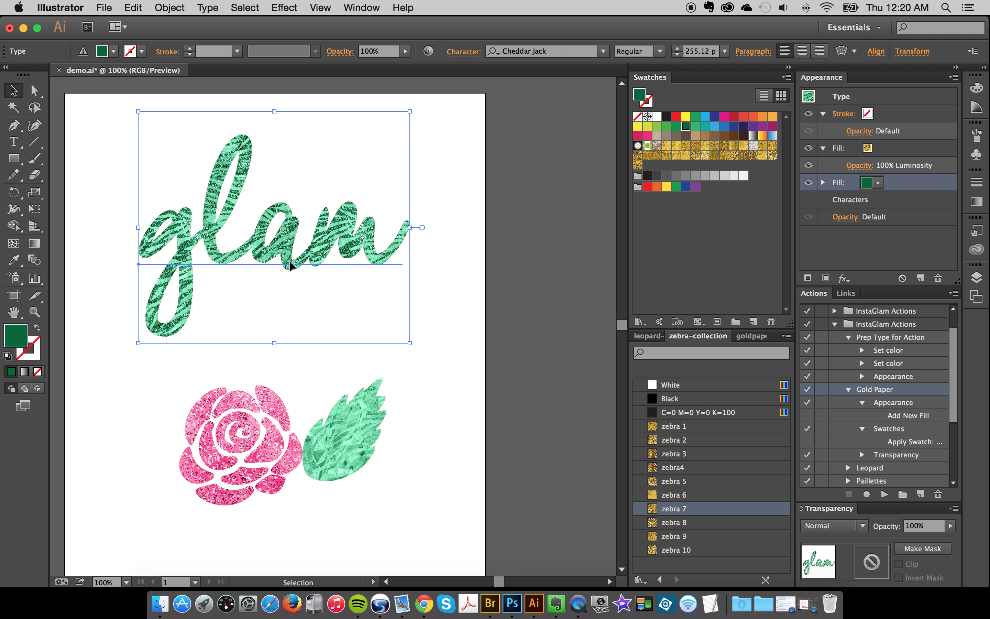
{"action": "scroll", "coordinate": [291, 262], "scroll_direction": "left", "scroll_amount": 3}
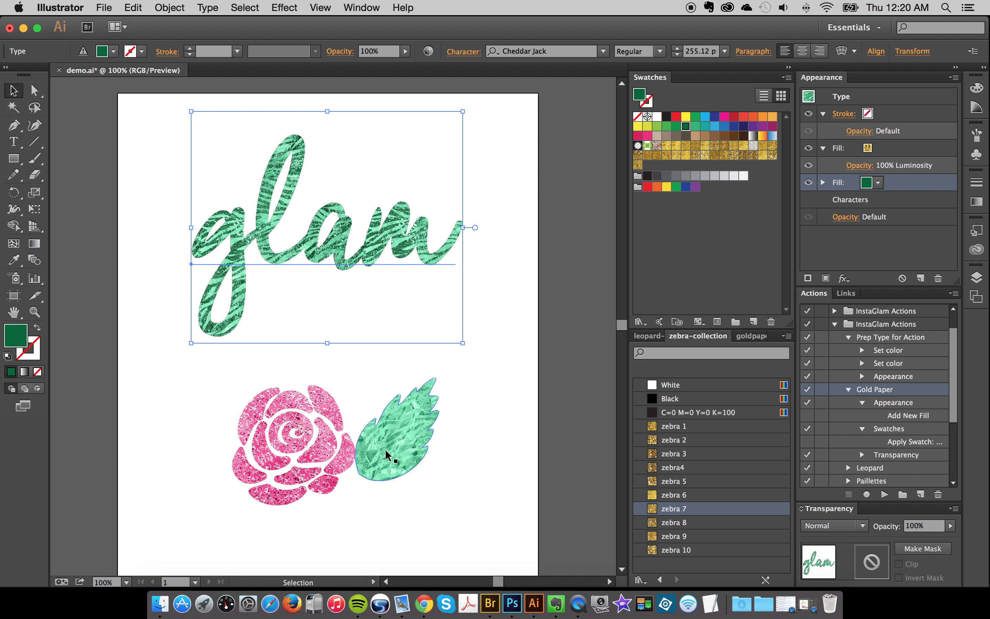
{"action": "scroll", "coordinate": [385, 450], "scroll_direction": "left", "scroll_amount": 1}
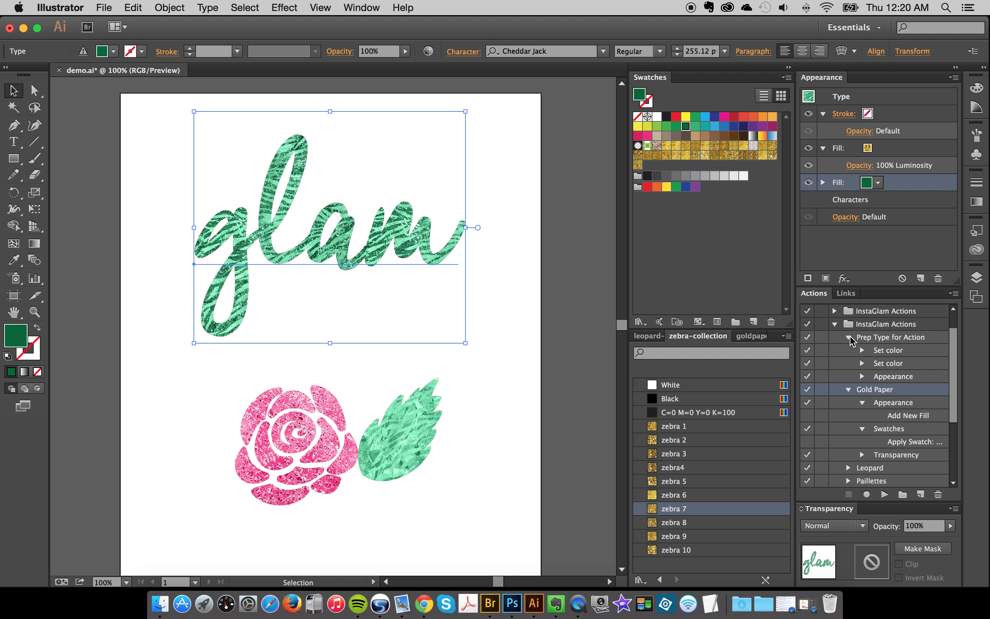
{"action": "left_click", "coordinate": [849, 337]}
{"action": "left_click", "coordinate": [848, 350]}
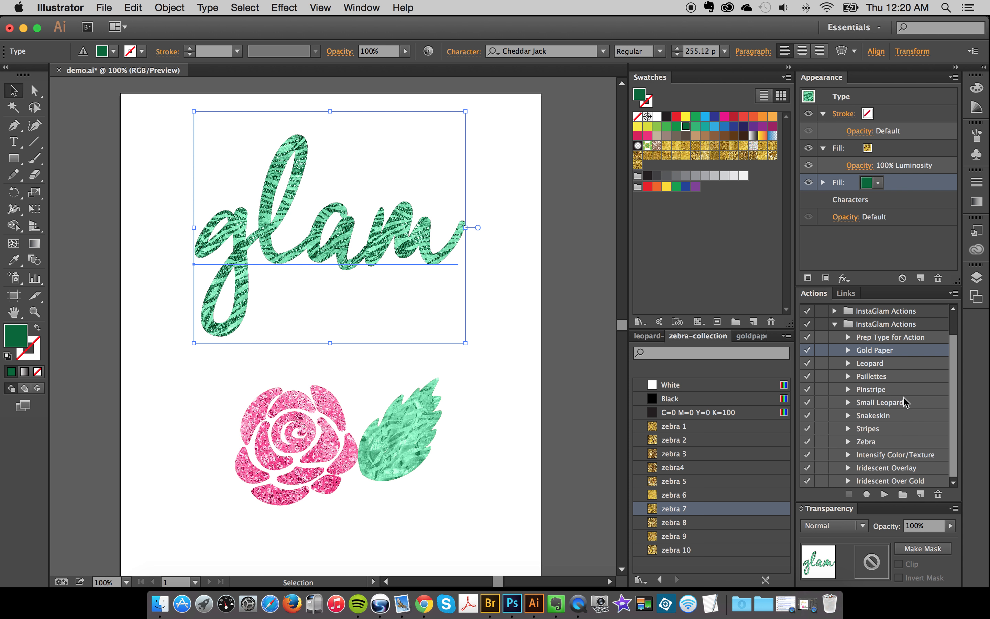
{"action": "left_click", "coordinate": [876, 456]}
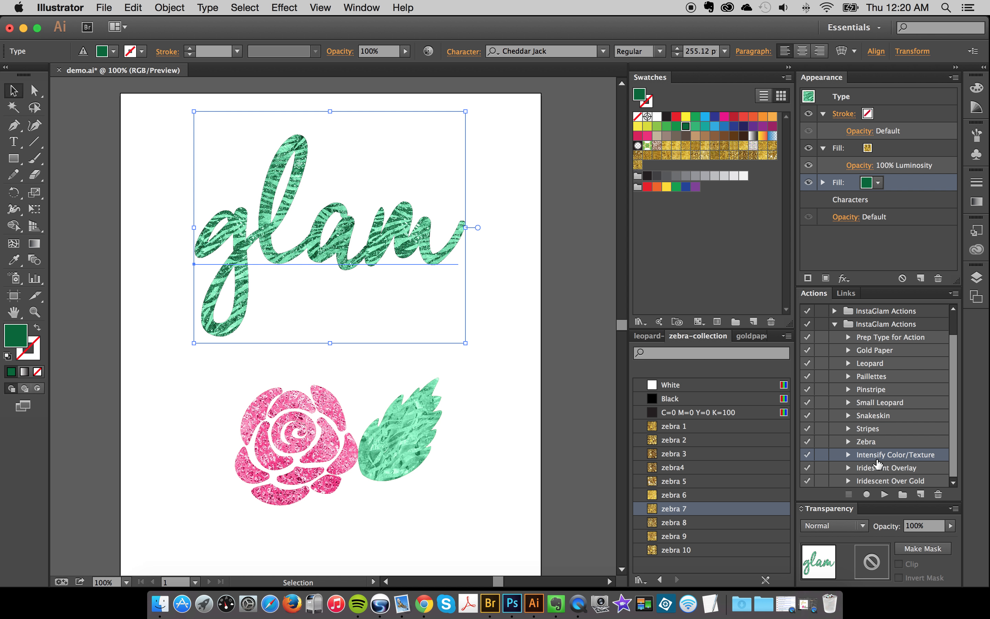
- Run the Intensify Color/Texture action on the rose with its gold texture fill targeted, and deselect the rose
{"action": "left_click_drag", "start_coordinate": [211, 381], "coordinate": [351, 535]}
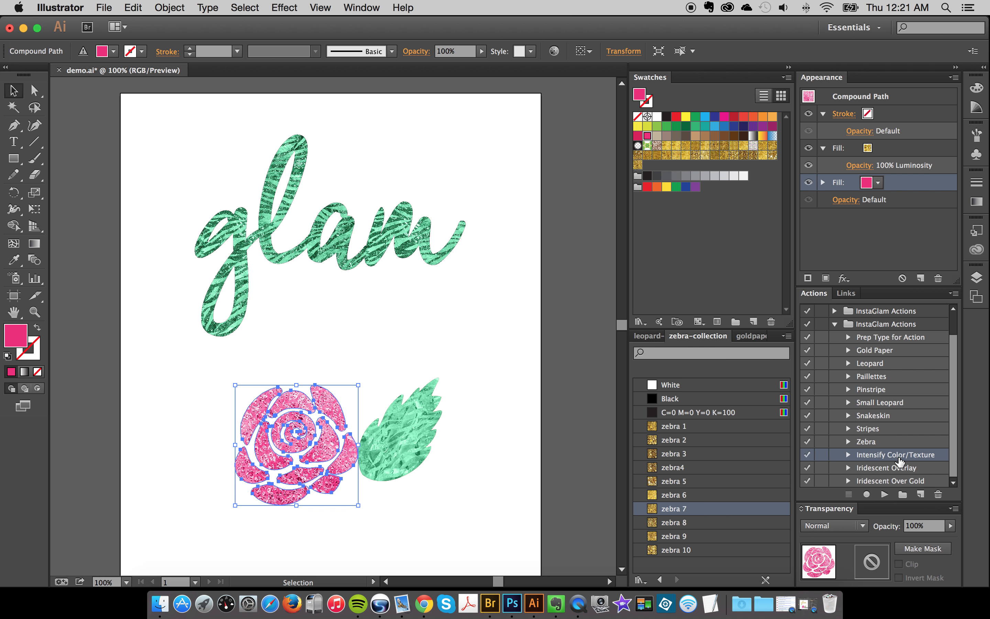
{"action": "left_click", "coordinate": [844, 153]}
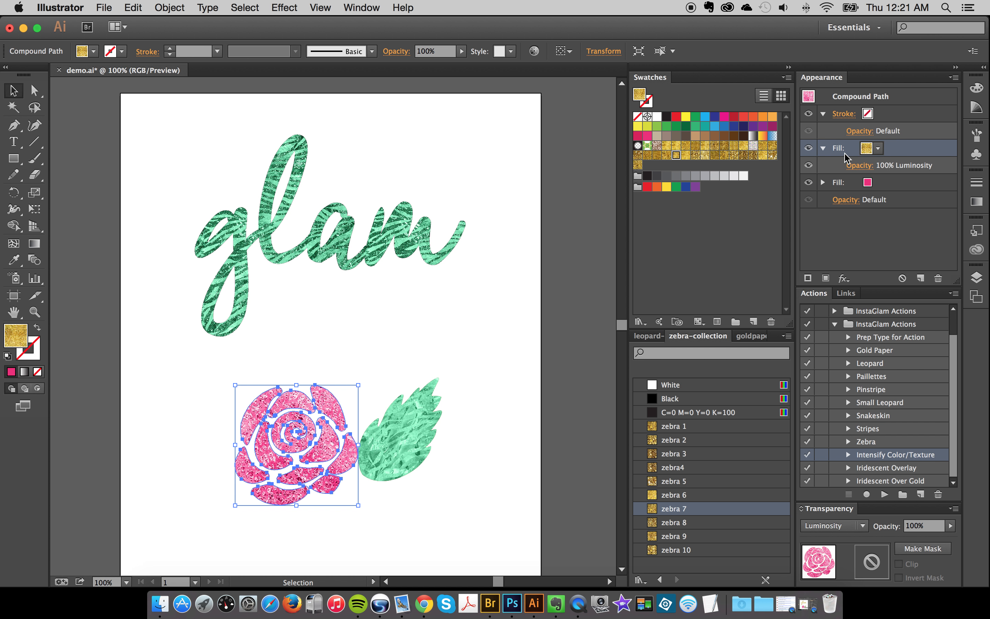
{"action": "left_click", "coordinate": [896, 189]}
{"action": "left_click", "coordinate": [898, 154]}
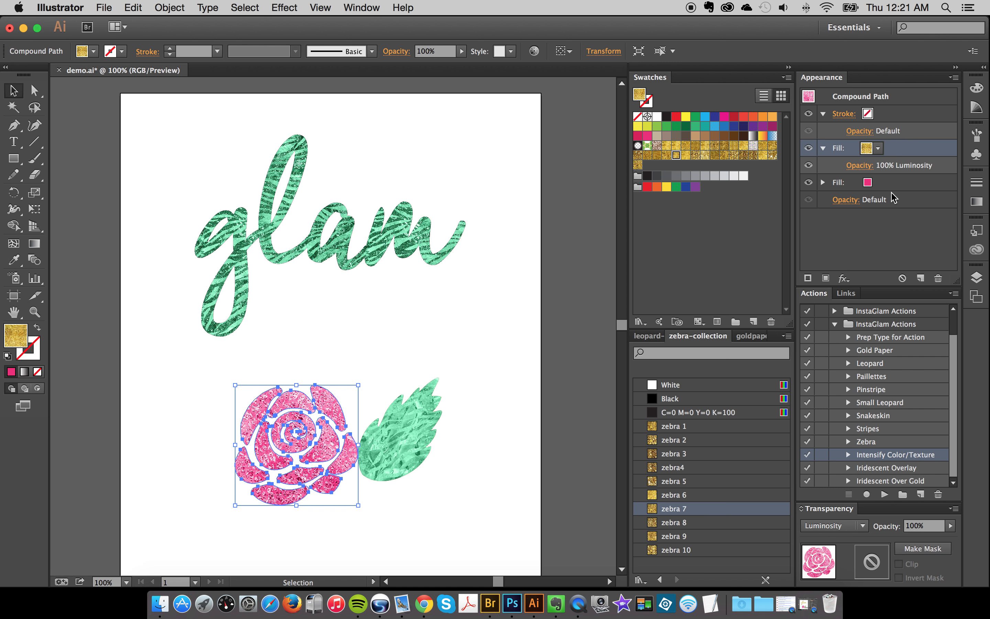
{"action": "left_click", "coordinate": [884, 494]}
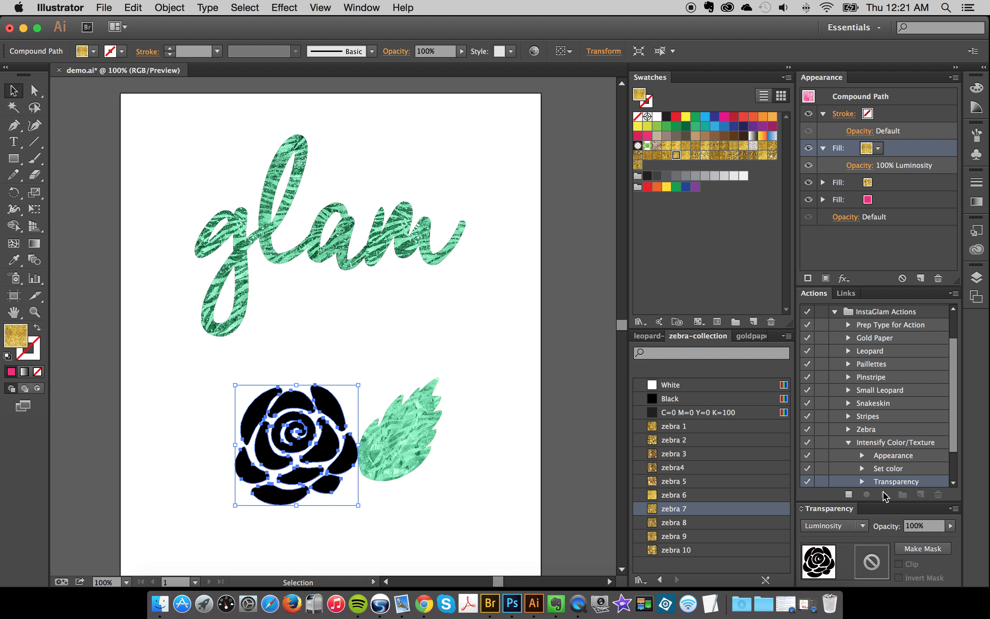
{"action": "left_click", "coordinate": [410, 356]}
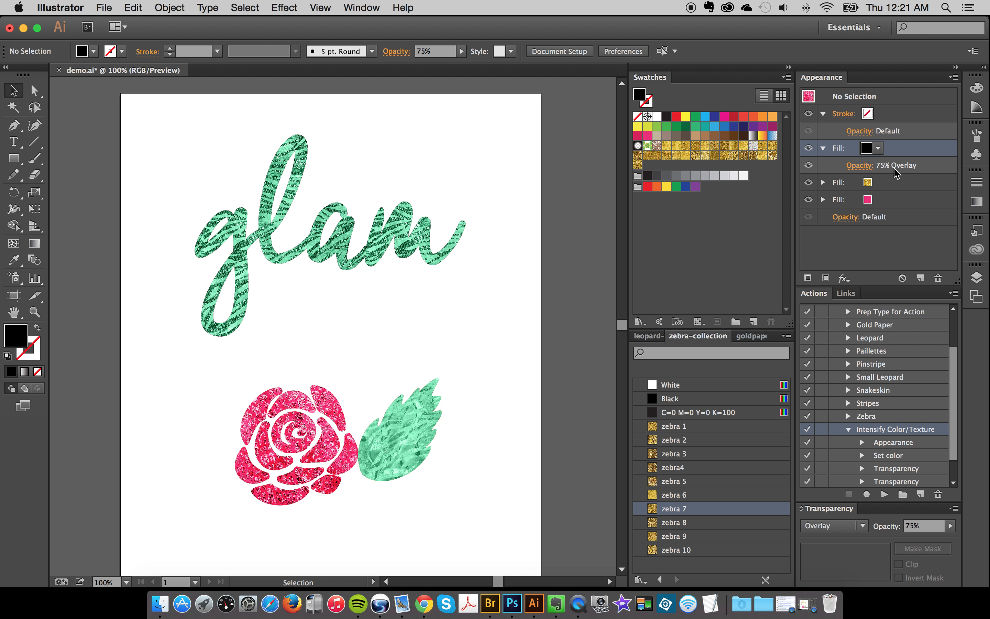
- Run the Intensify Color/Texture action on the leaf and deselect it
{"action": "left_click", "coordinate": [397, 436]}
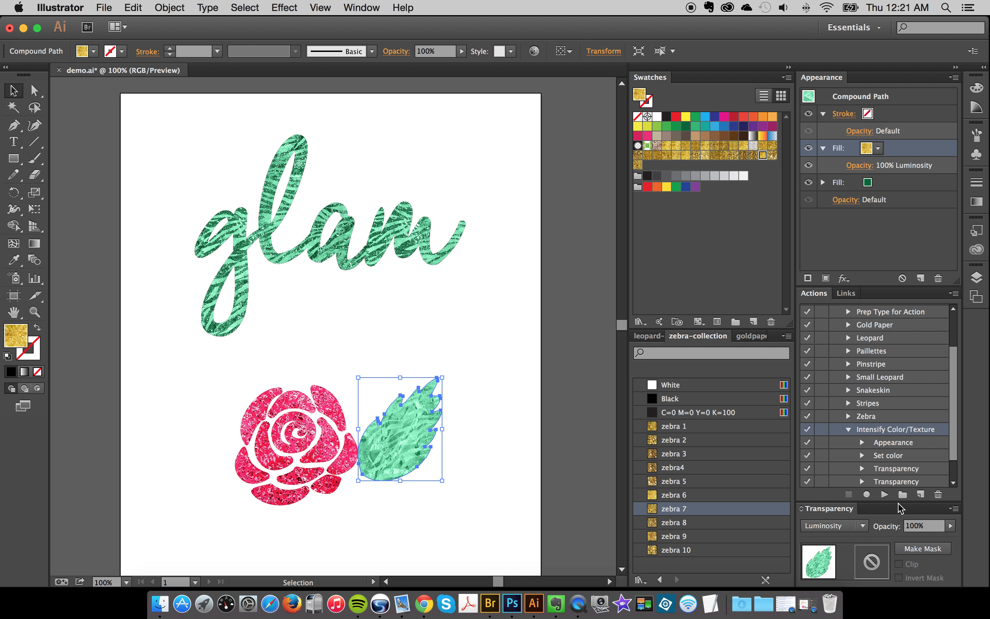
{"action": "left_click", "coordinate": [885, 495]}
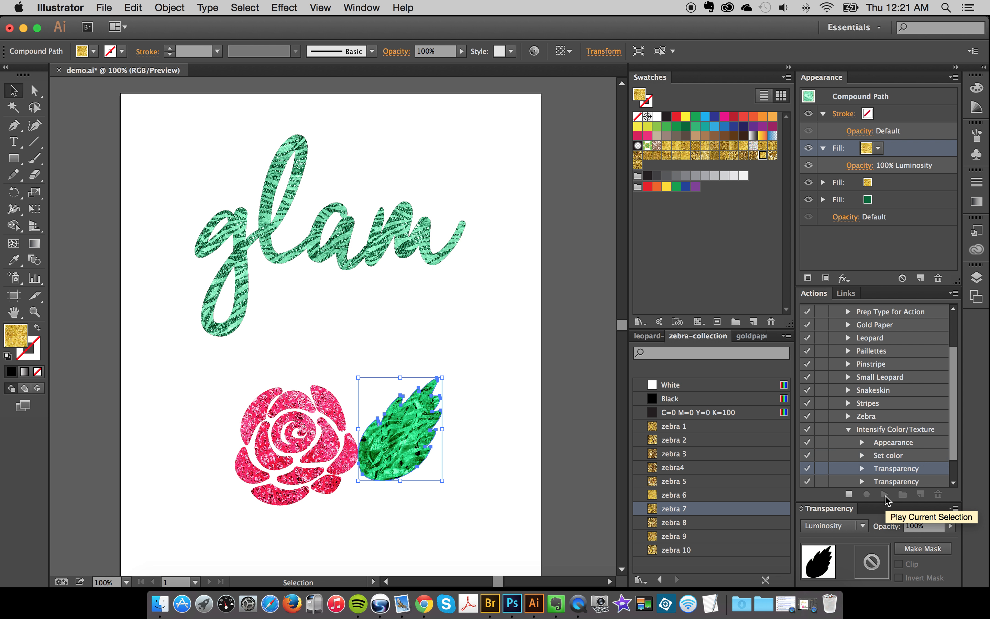
{"action": "left_click", "coordinate": [536, 420]}
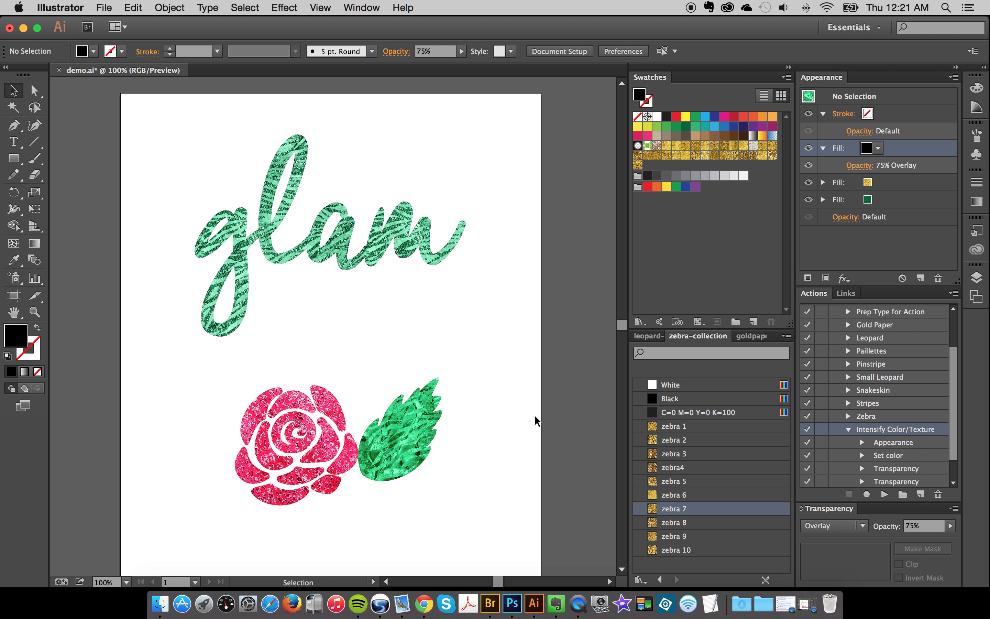
- Select the Iridescent Overlay action in the collapsed actions list and set the lettering's base color fill to black
{"action": "left_click", "coordinate": [848, 429]}
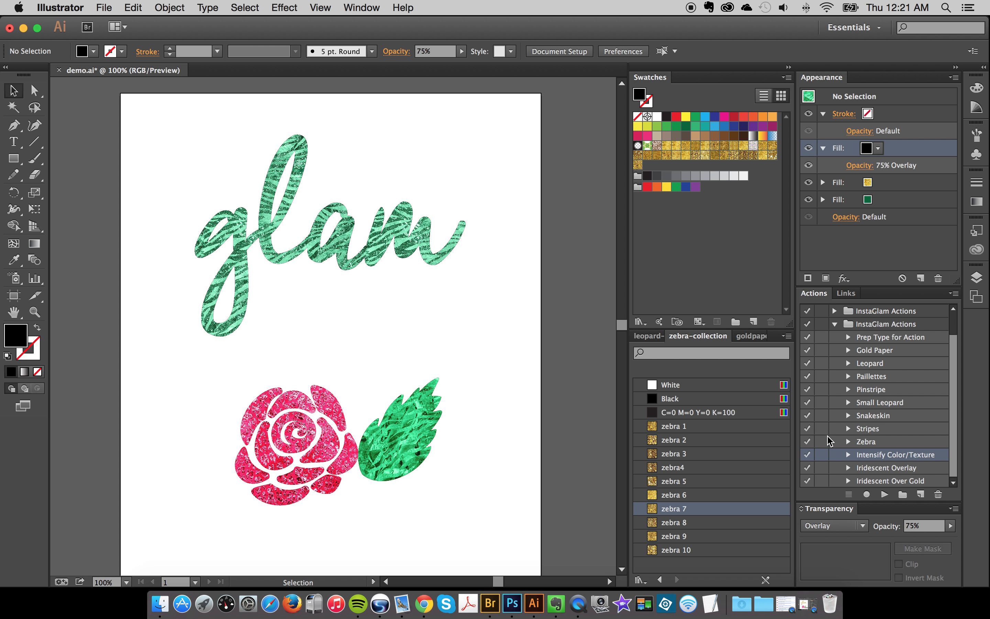
{"action": "left_click", "coordinate": [887, 470]}
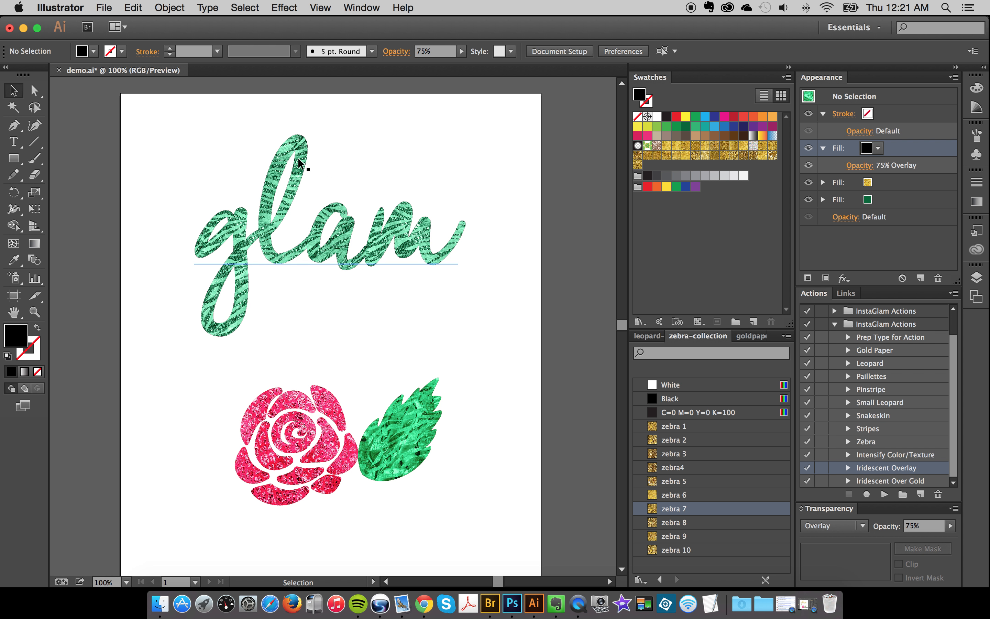
{"action": "left_click", "coordinate": [313, 258]}
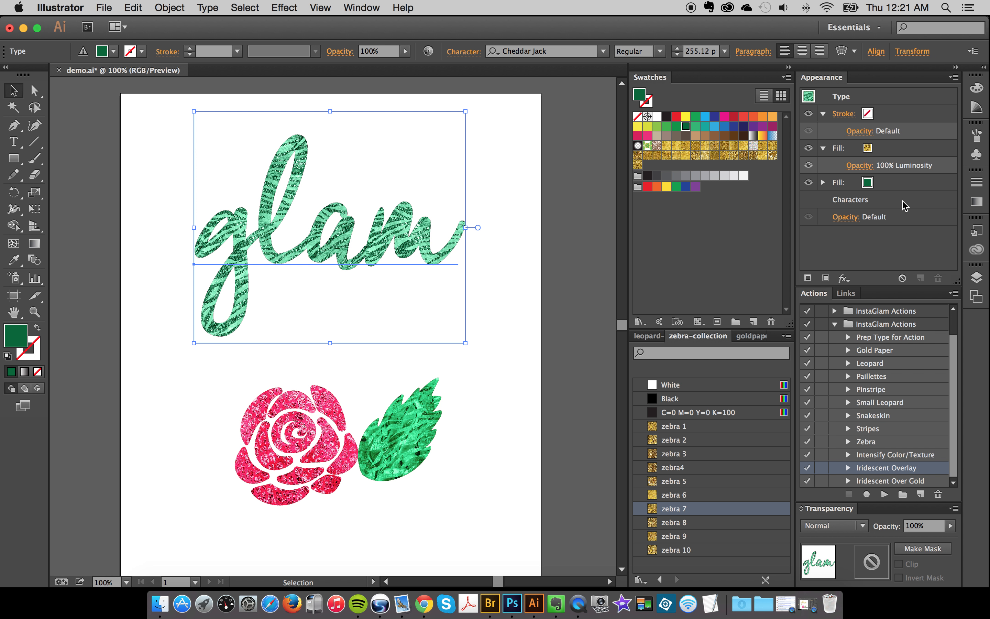
{"action": "left_click", "coordinate": [888, 185]}
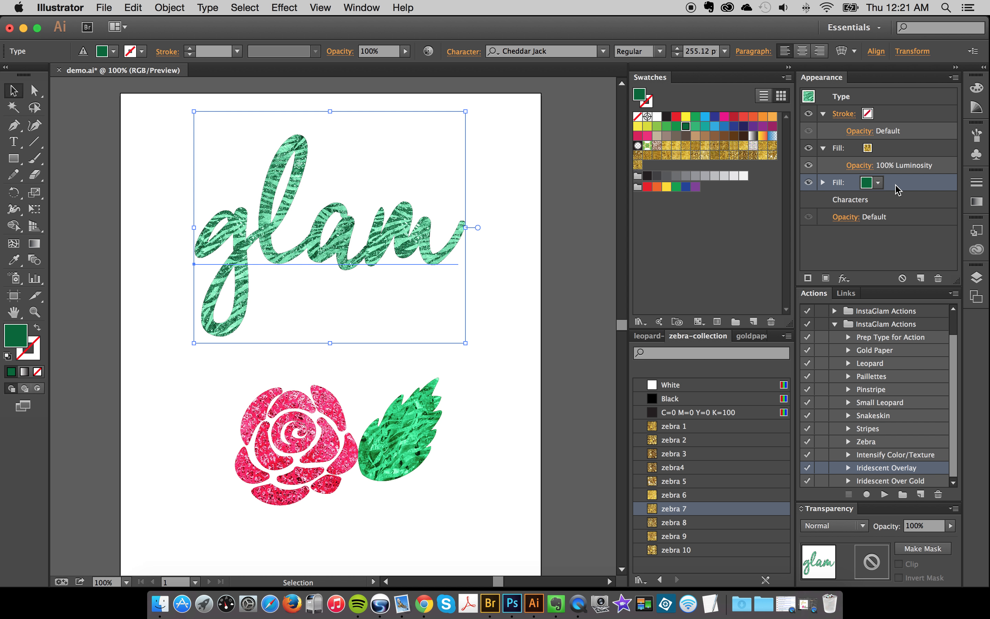
{"action": "left_click", "coordinate": [866, 183]}
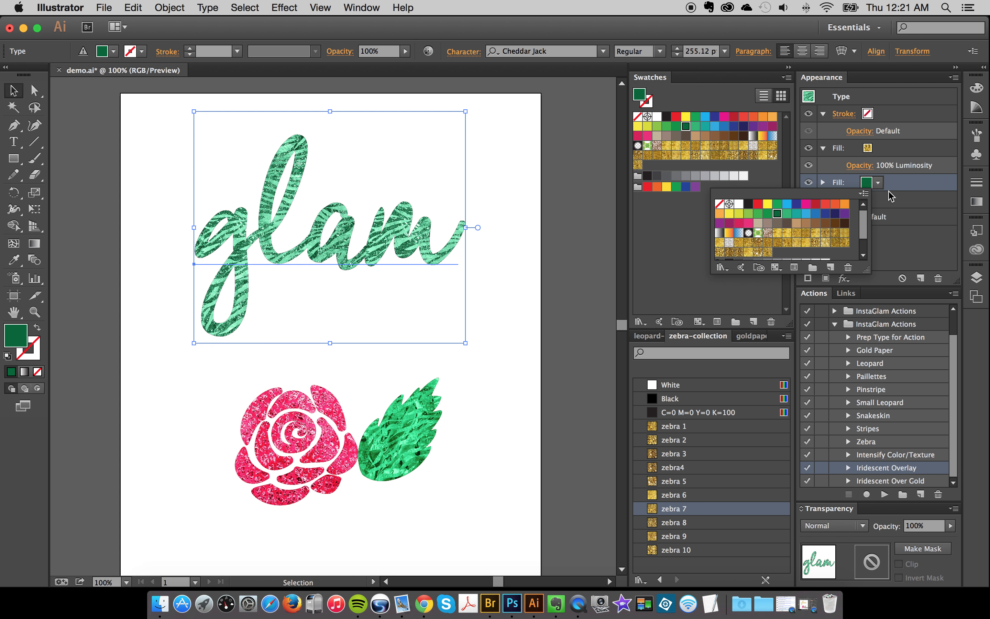
{"action": "left_click", "coordinate": [866, 183]}
{"action": "left_click", "coordinate": [665, 118]}
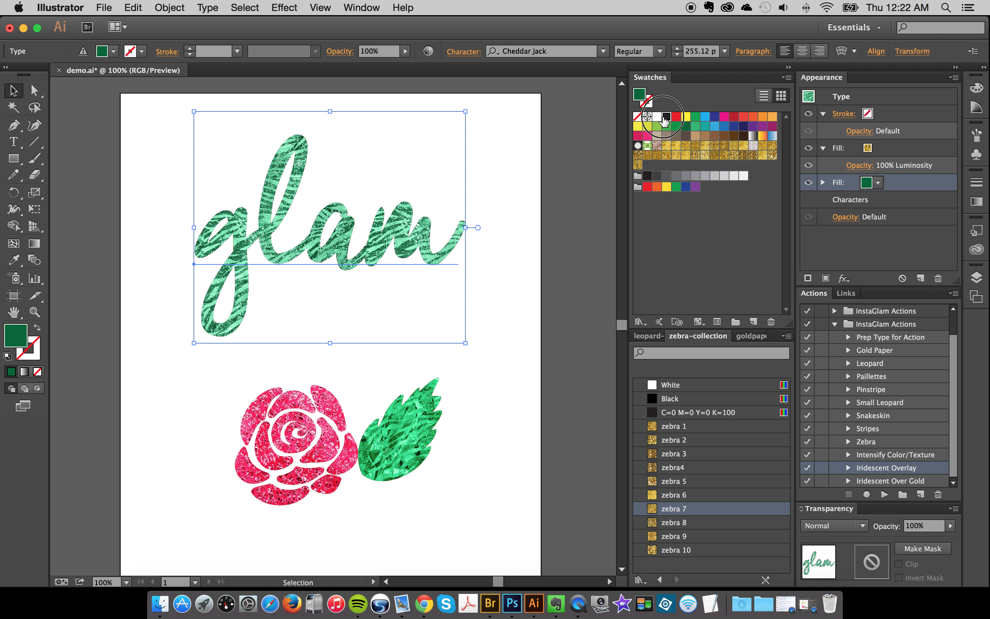
{"action": "left_click", "coordinate": [548, 273]}
- Set the leaf's base color fill beneath its texture to black and deselect the leaf
{"action": "left_click", "coordinate": [413, 452]}
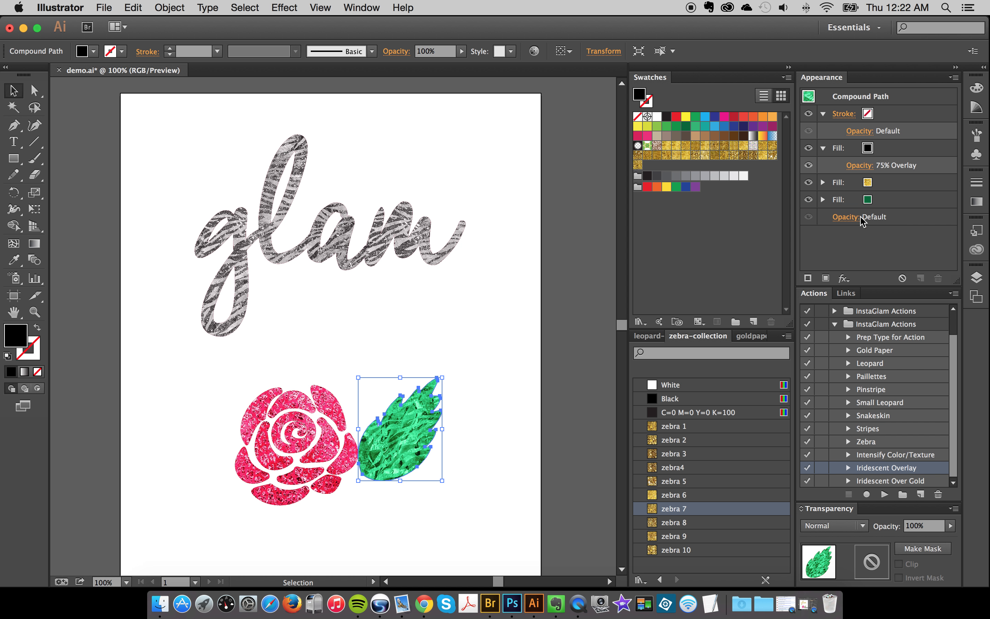
{"action": "left_click", "coordinate": [886, 200]}
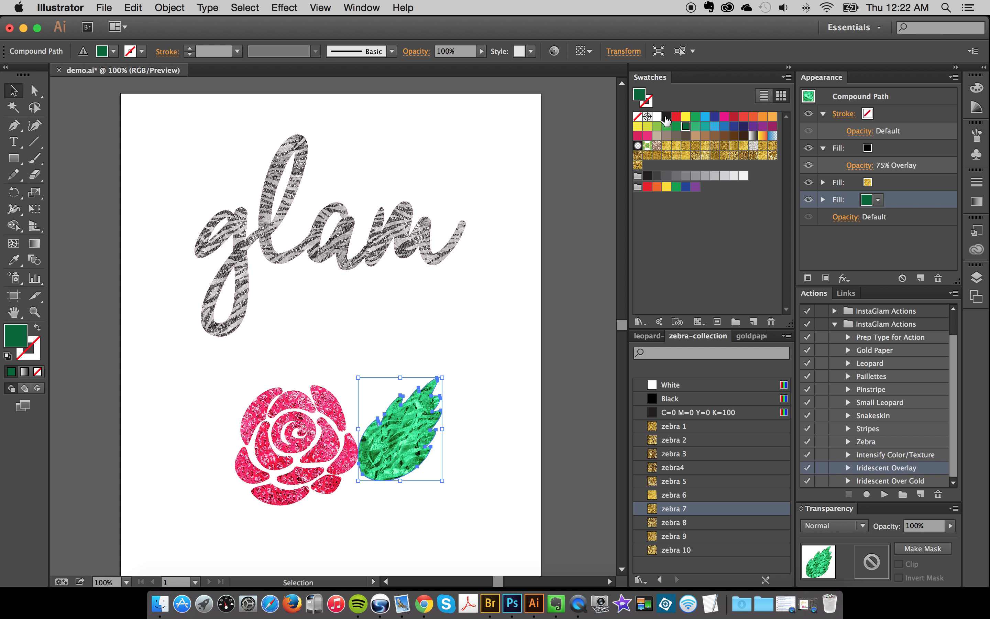
{"action": "left_click", "coordinate": [666, 118]}
{"action": "left_click", "coordinate": [482, 342]}
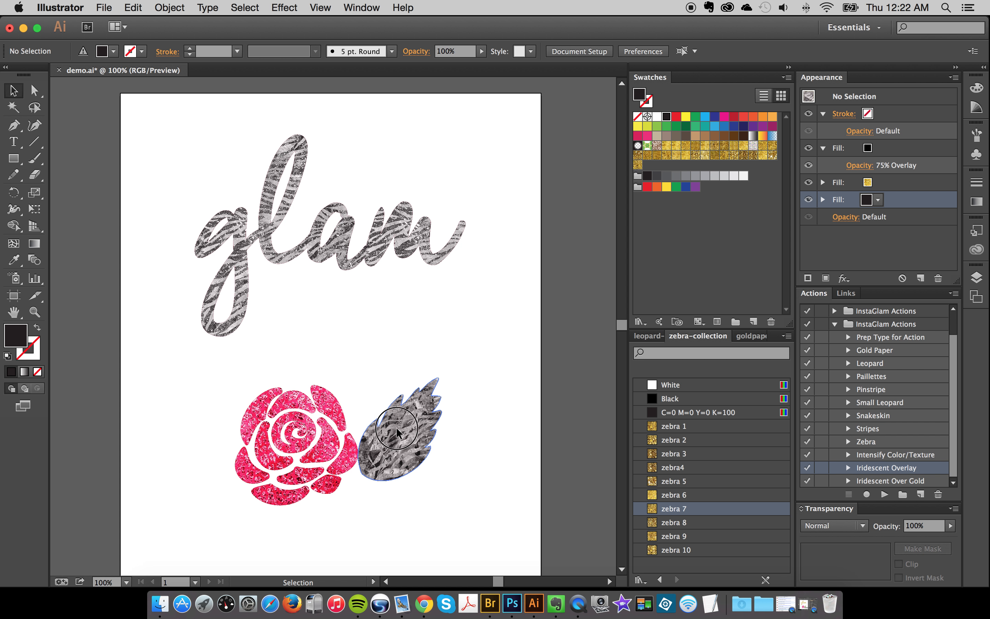